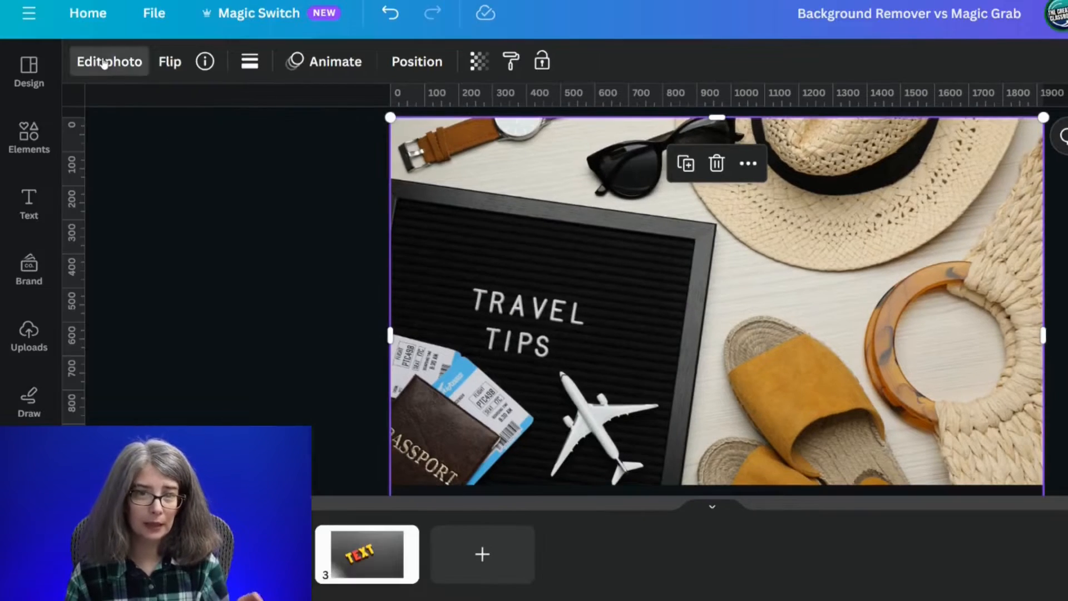
- Extract the travel photo's lettering with Grab Text and move the TRAVEL TIPS text higher on the letter board
left_click(5, 36)
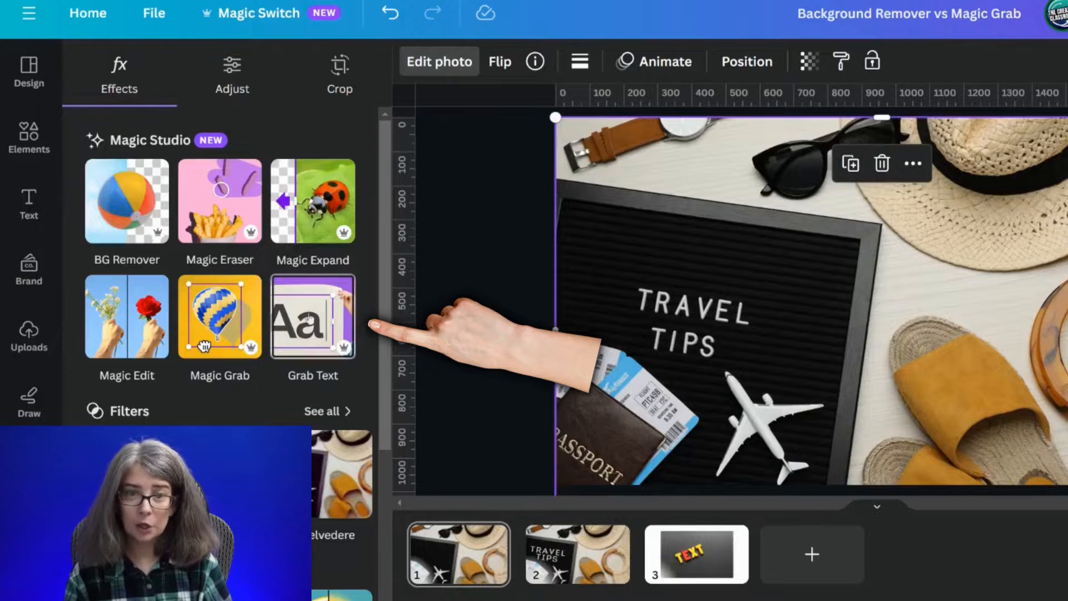
left_click(315, 338)
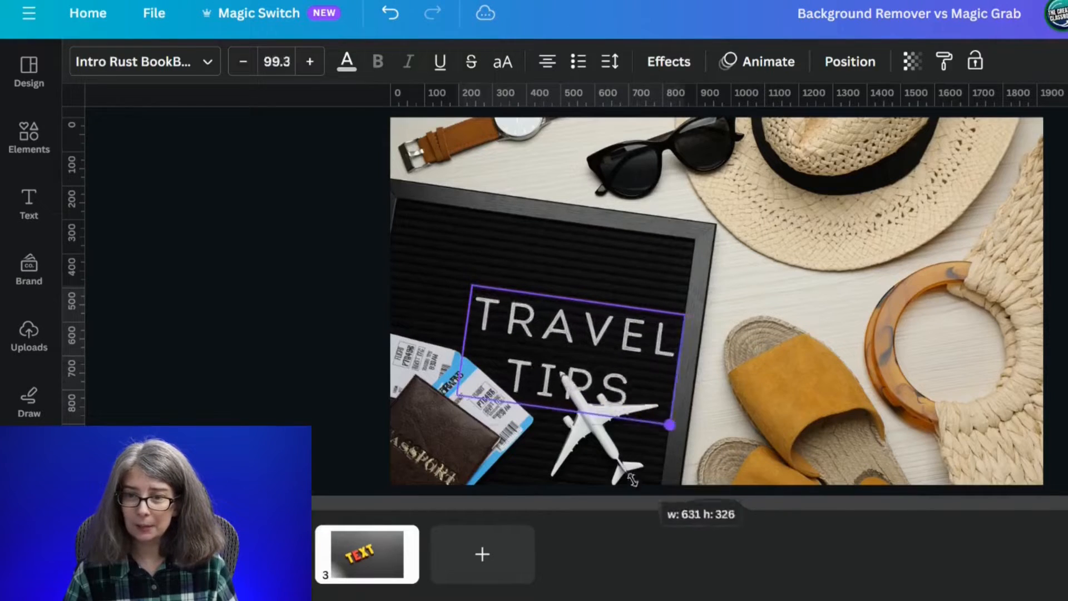
left_click_drag(632, 480, 646, 511)
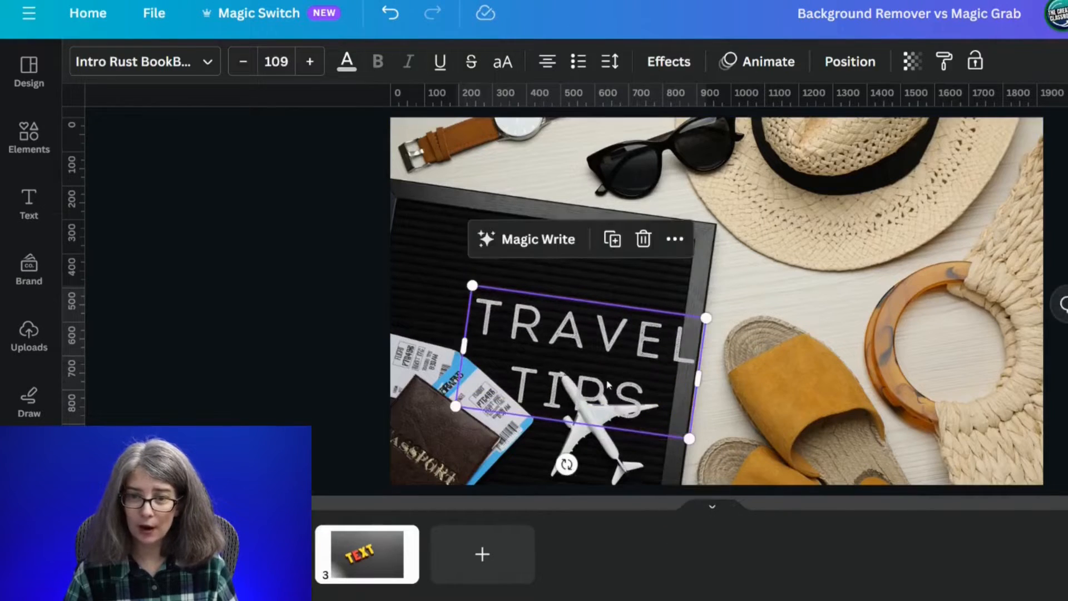
left_click_drag(609, 384, 558, 319)
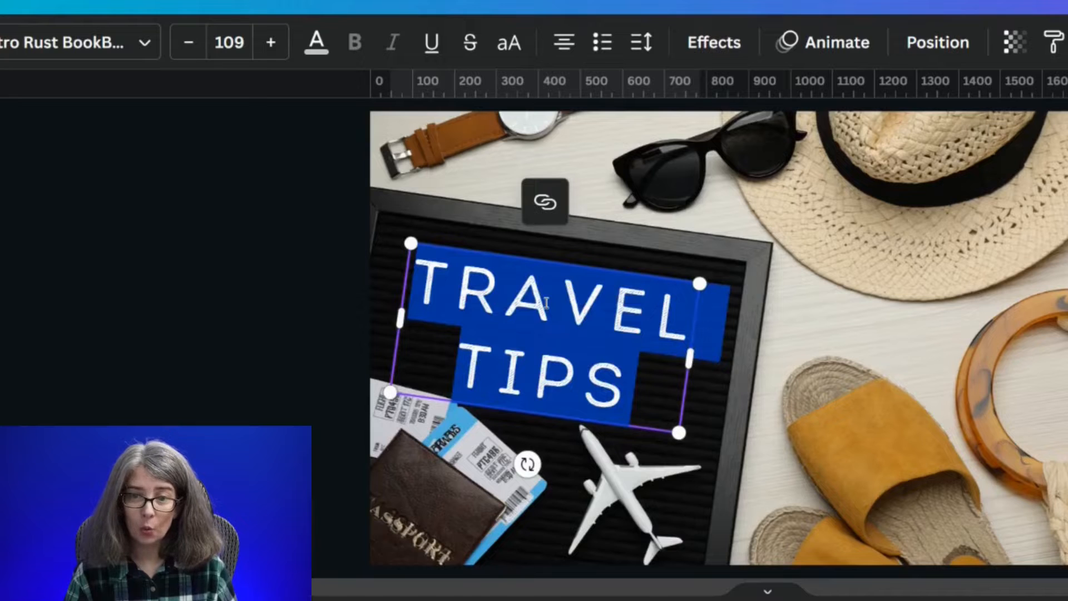
- Try overwriting the TRAVEL TIPS wording, and reduce the line spacing between its two lines
type("GON")
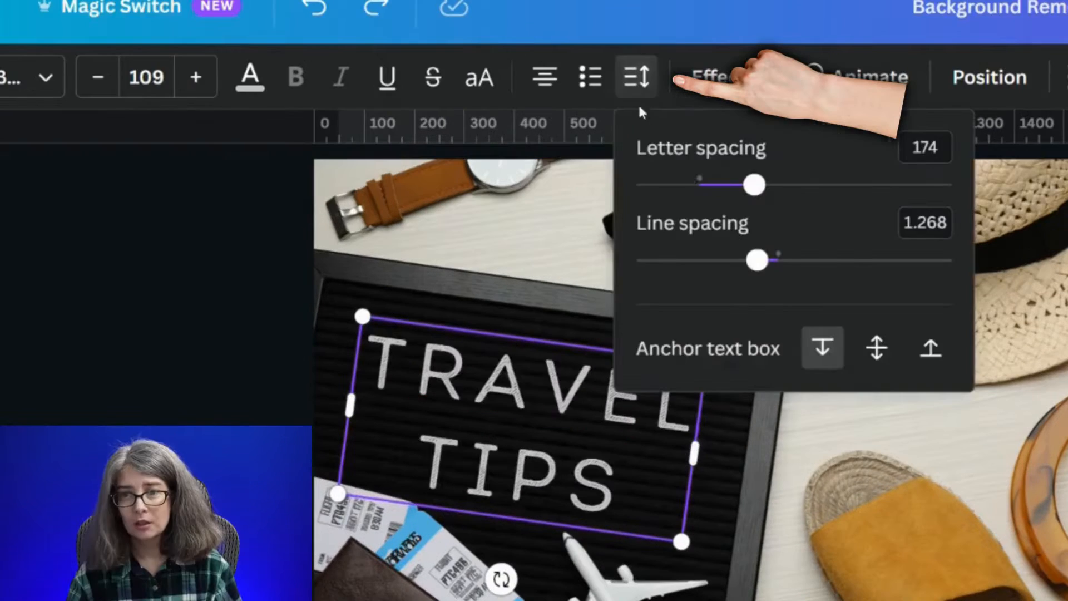
left_click_drag(696, 263, 653, 260)
left_click(128, 426)
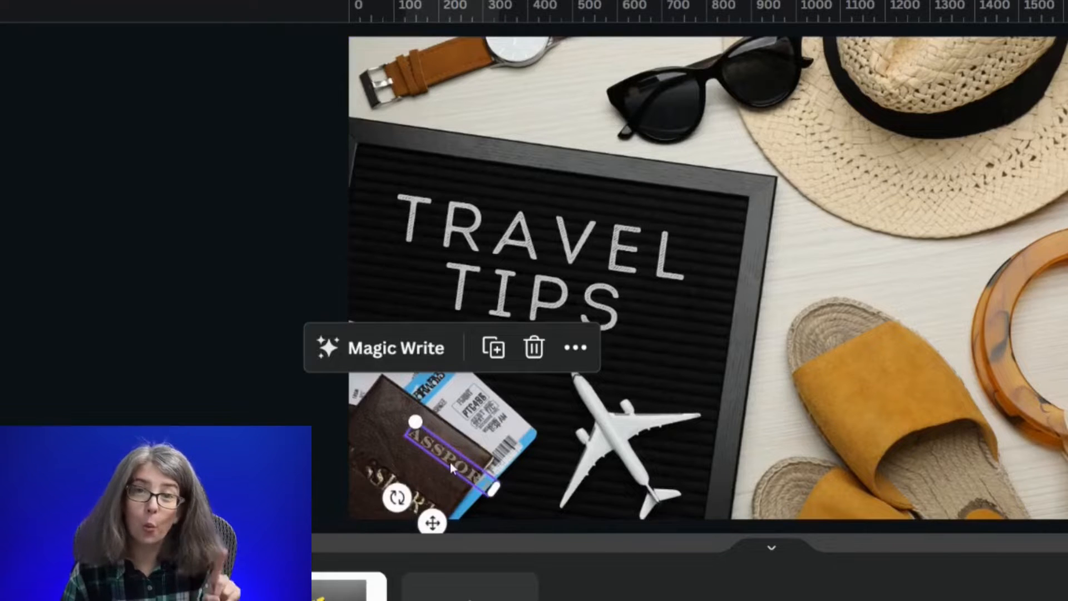
- Try moving the grabbed passport lettering to a different spot on the passport cover
left_click_drag(460, 465, 429, 440)
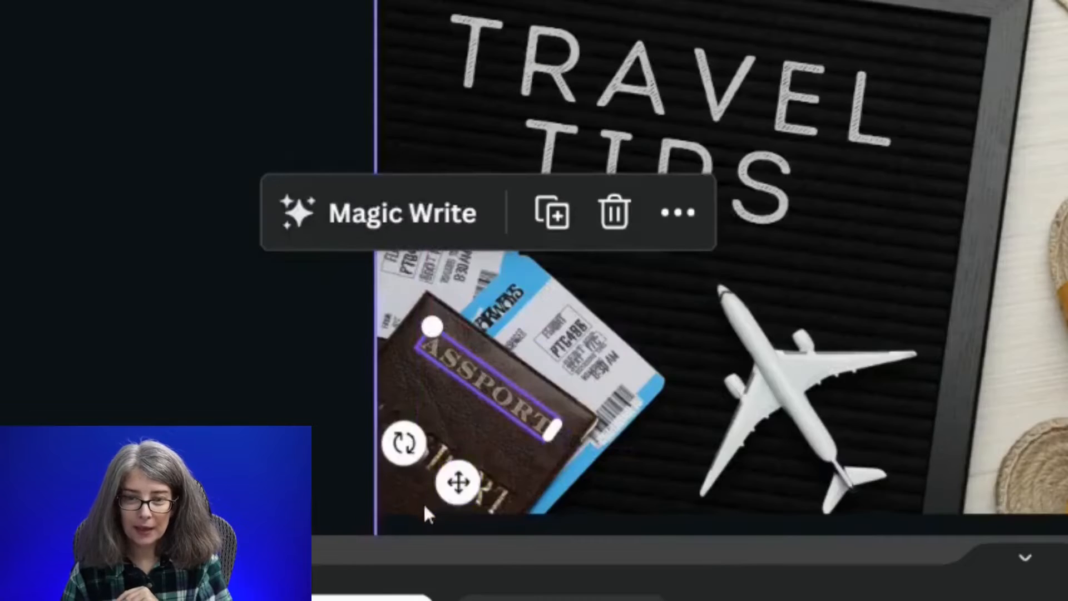
left_click(295, 490)
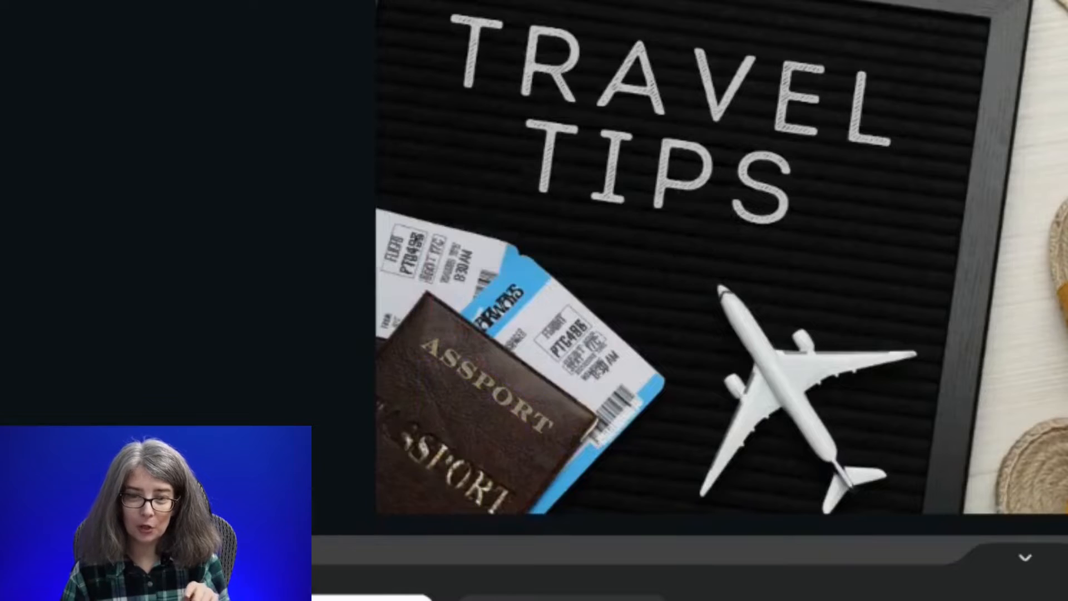
left_click(547, 456)
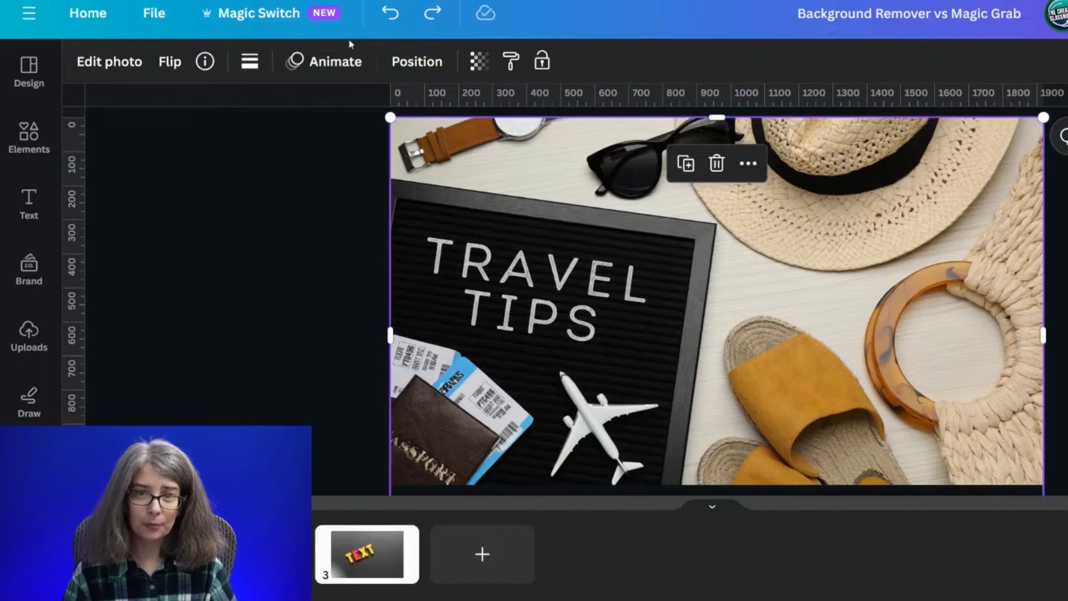
- Open the photo's editing options and bring up the layer list with the TRAVEL TIPS text selected
left_click(110, 61)
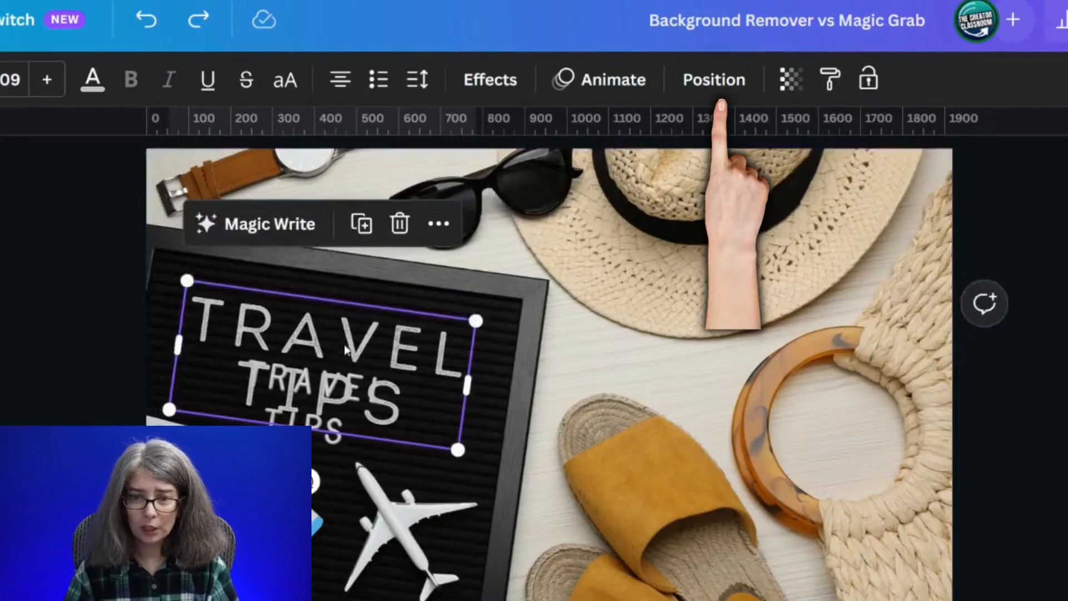
left_click(722, 80)
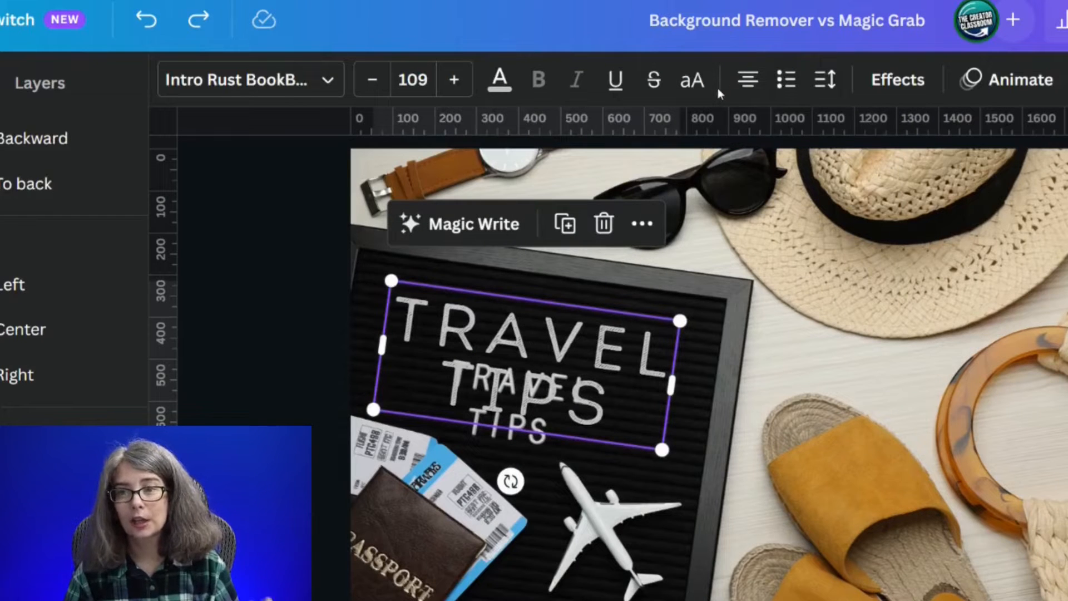
left_click(24, 84)
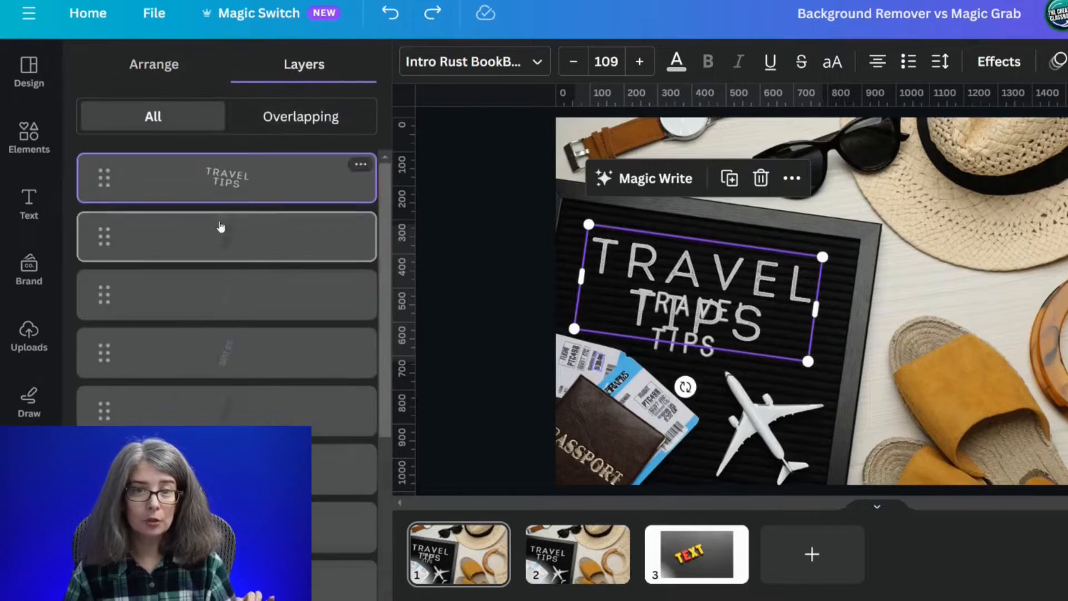
- Select all the small grabbed text layers below TRAVEL TIPS and delete them, keeping the photo and the title
left_click(215, 244)
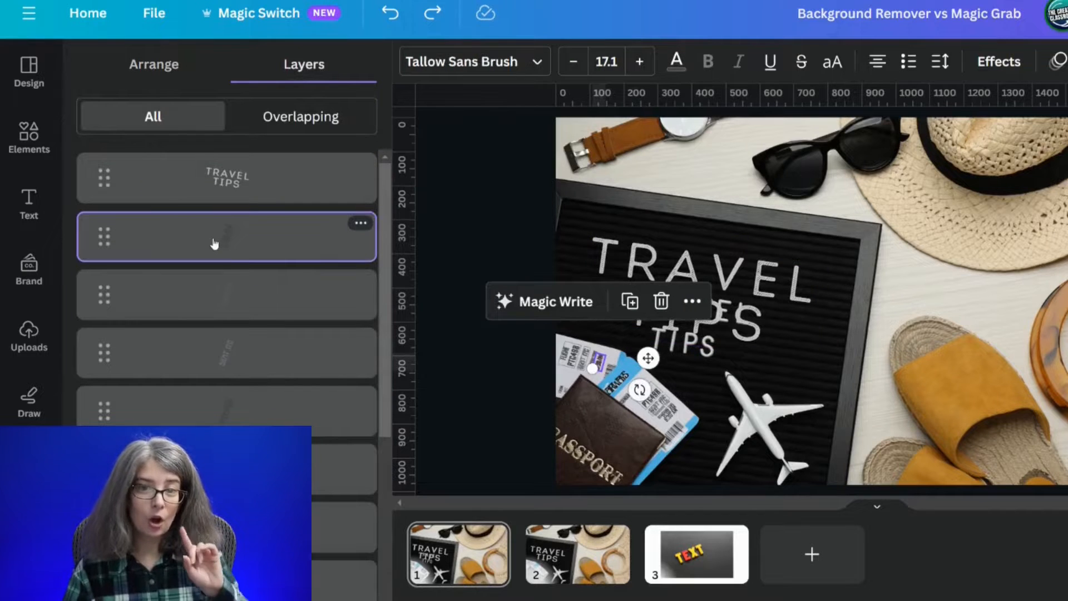
left_click(239, 187)
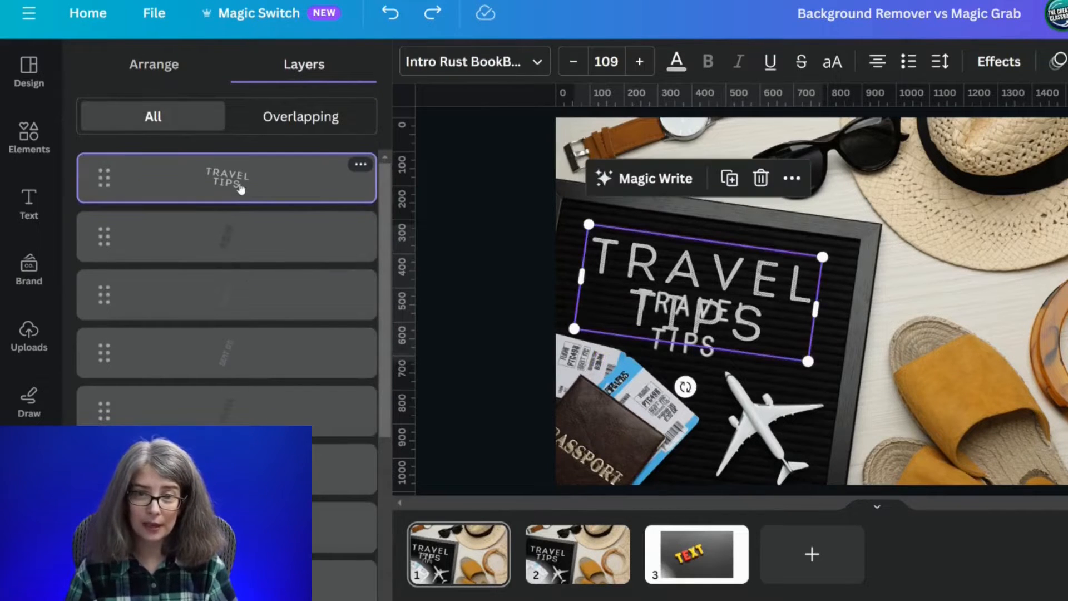
left_click(224, 248)
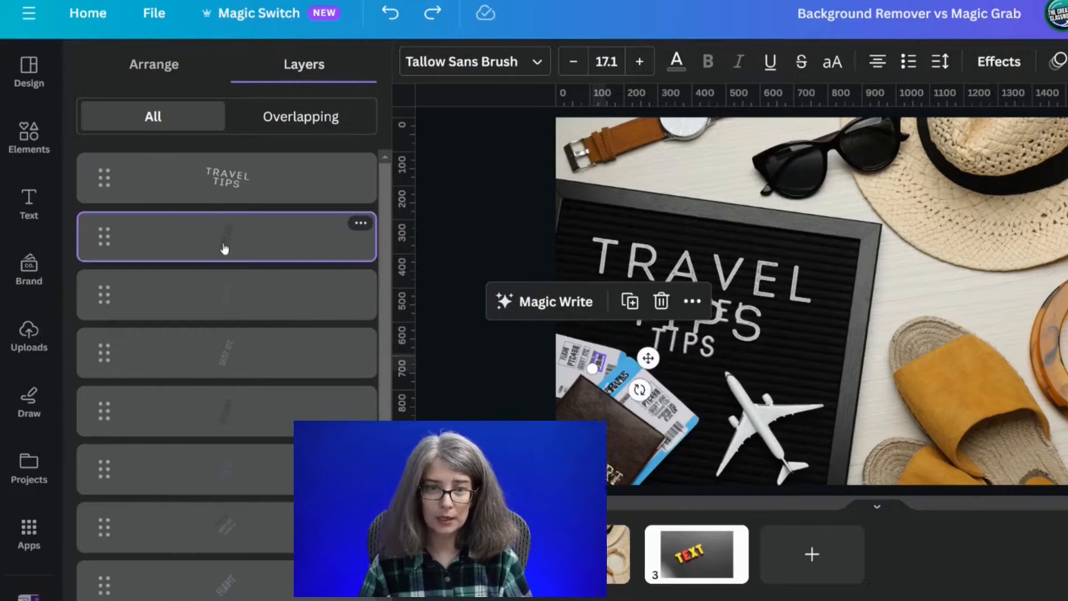
scroll(224, 248, "down", 2)
scroll(224, 250, "up", 2)
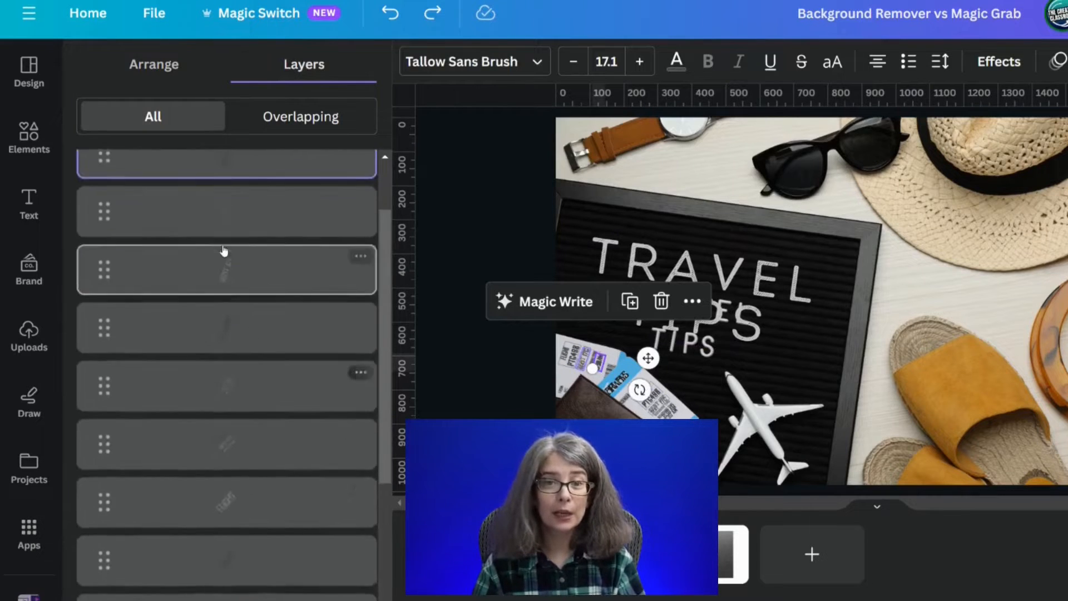
scroll(224, 251, "down", 6)
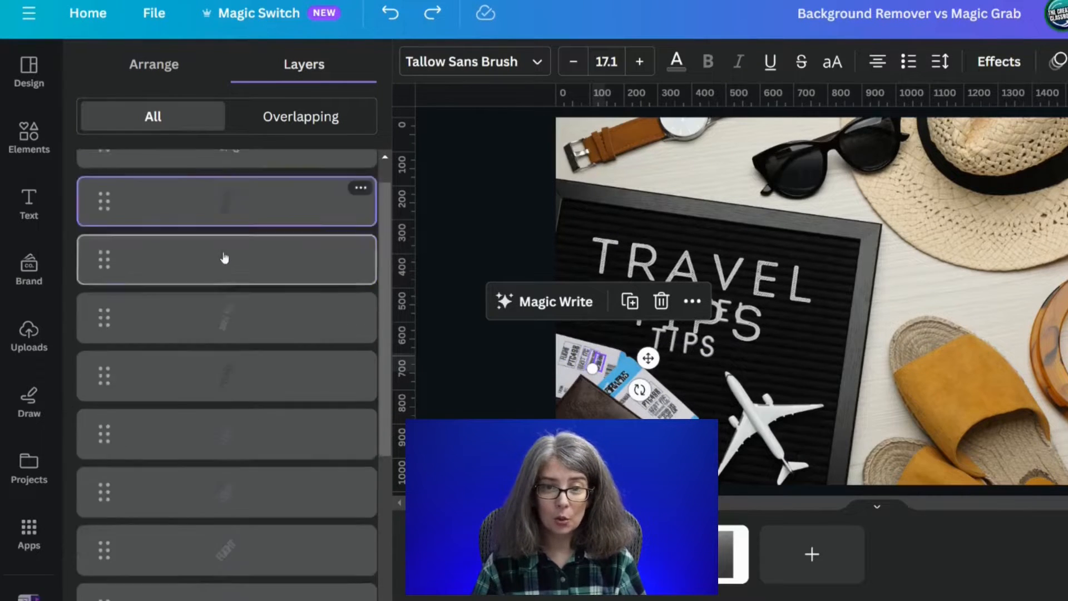
left_click(235, 490, "shift")
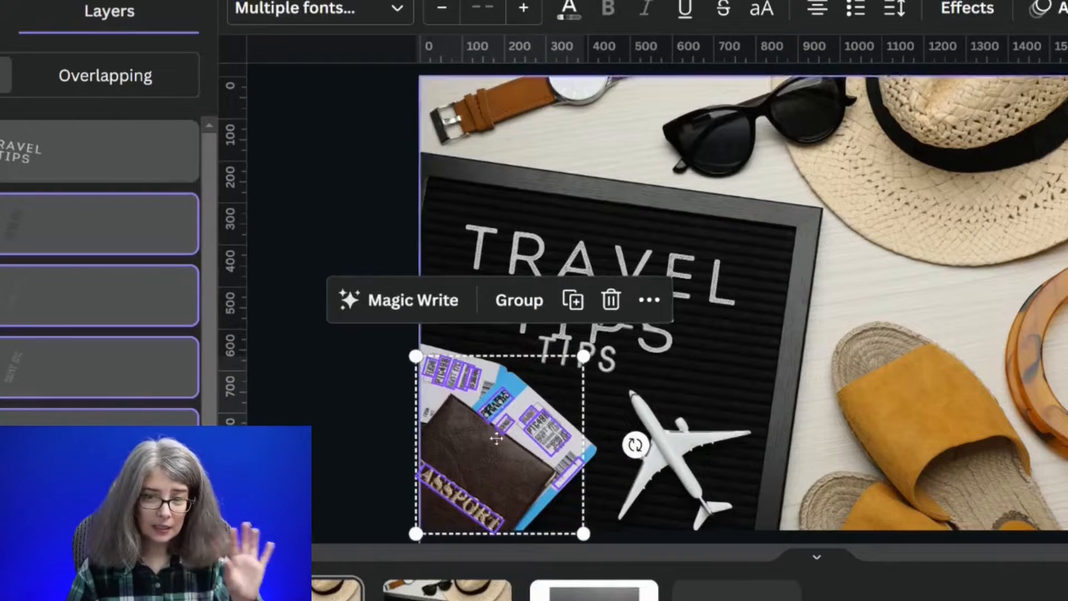
left_click_drag(496, 439, 543, 387)
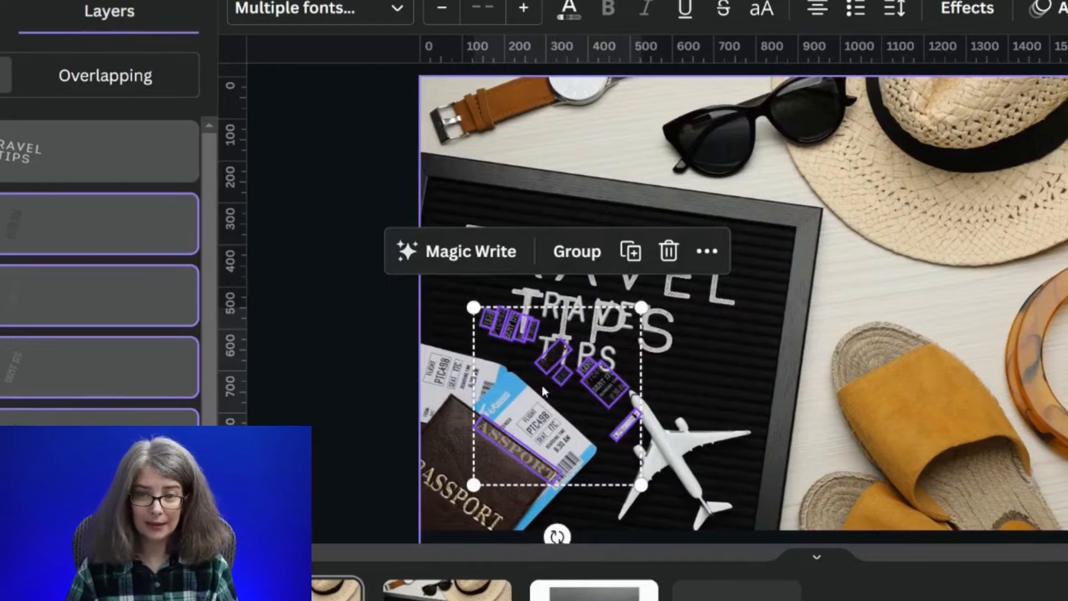
key("Delete")
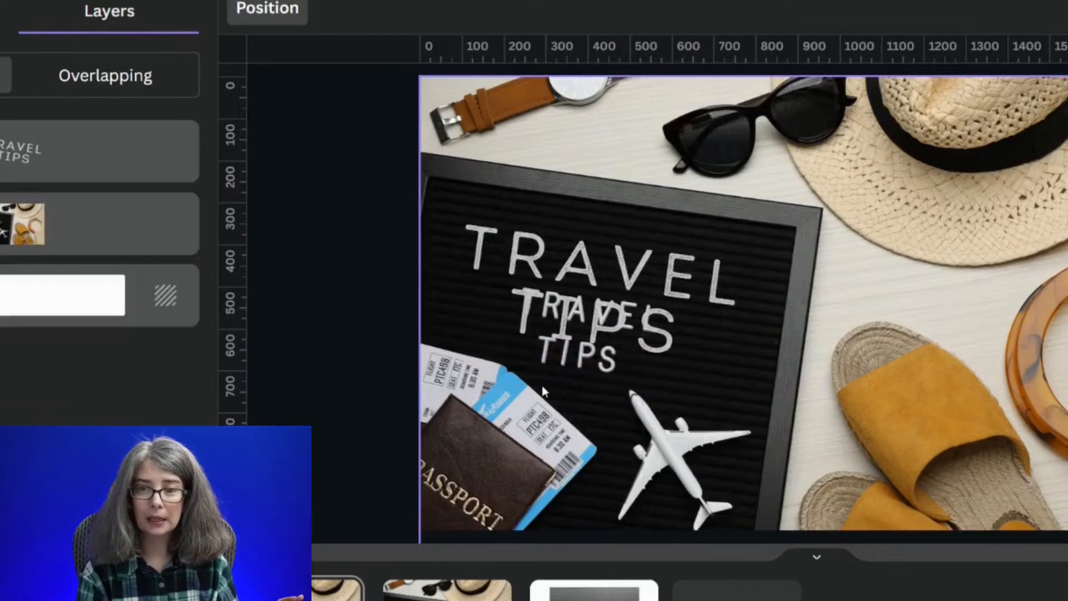
left_click(308, 369)
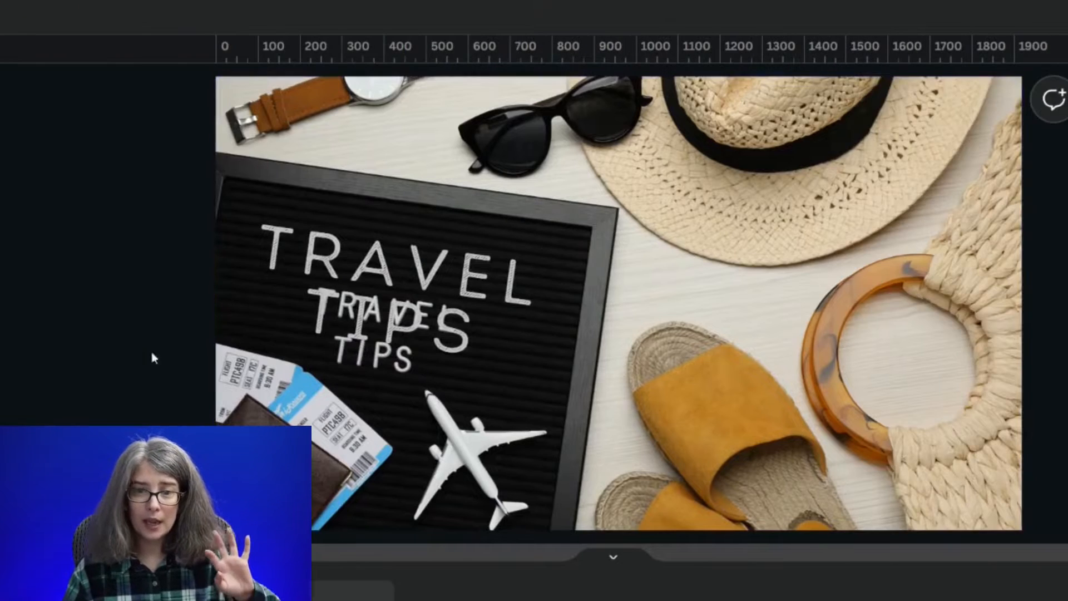
- Erase the original TRAVEL TIPS lettering from the photo with Magic Eraser at brush size 35
left_click(378, 349)
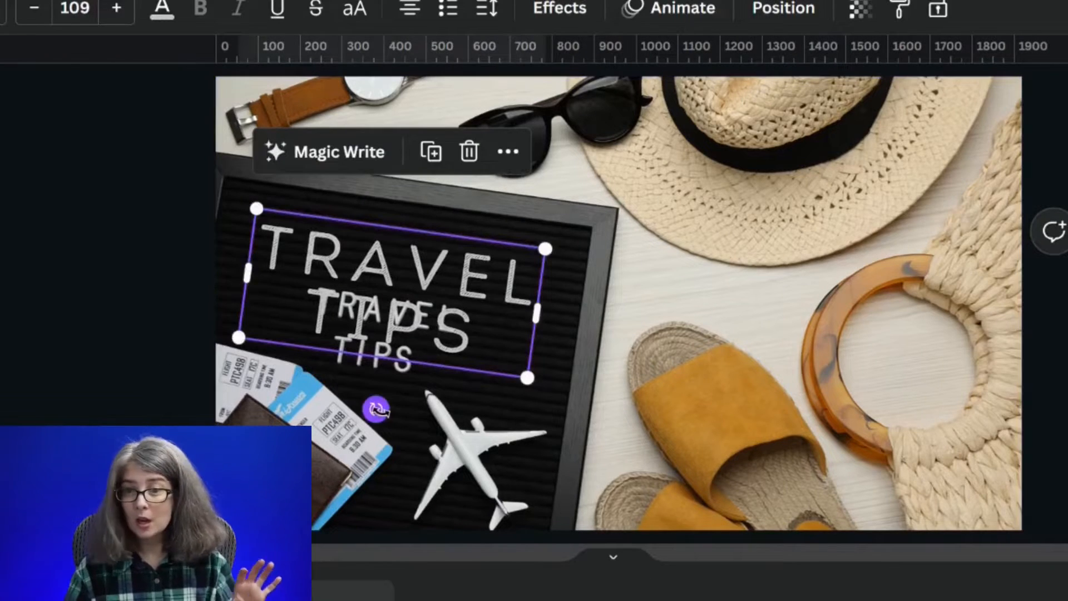
left_click(354, 468)
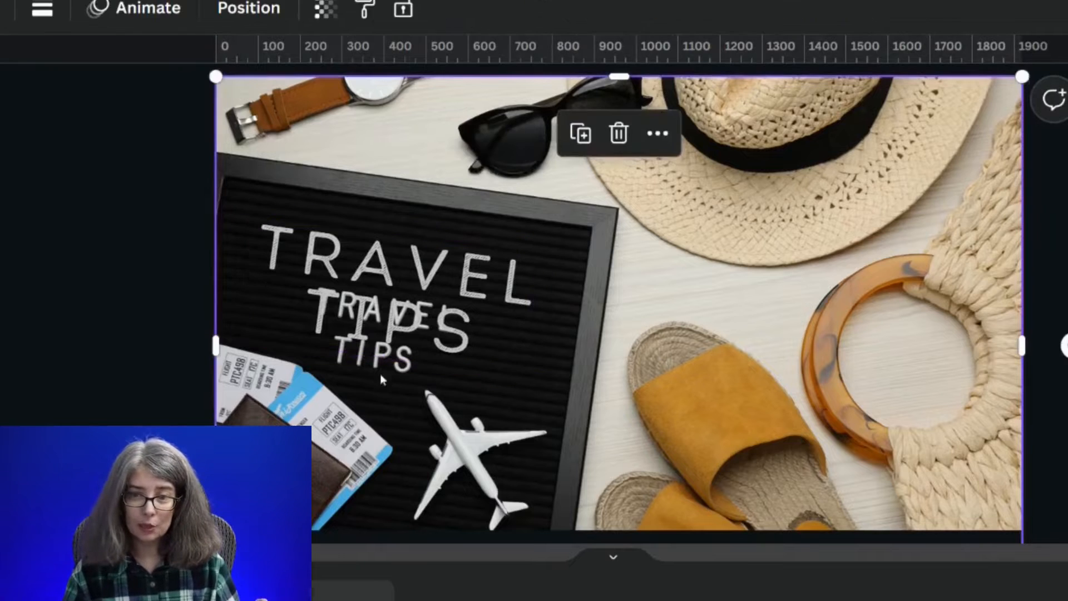
left_click(385, 337)
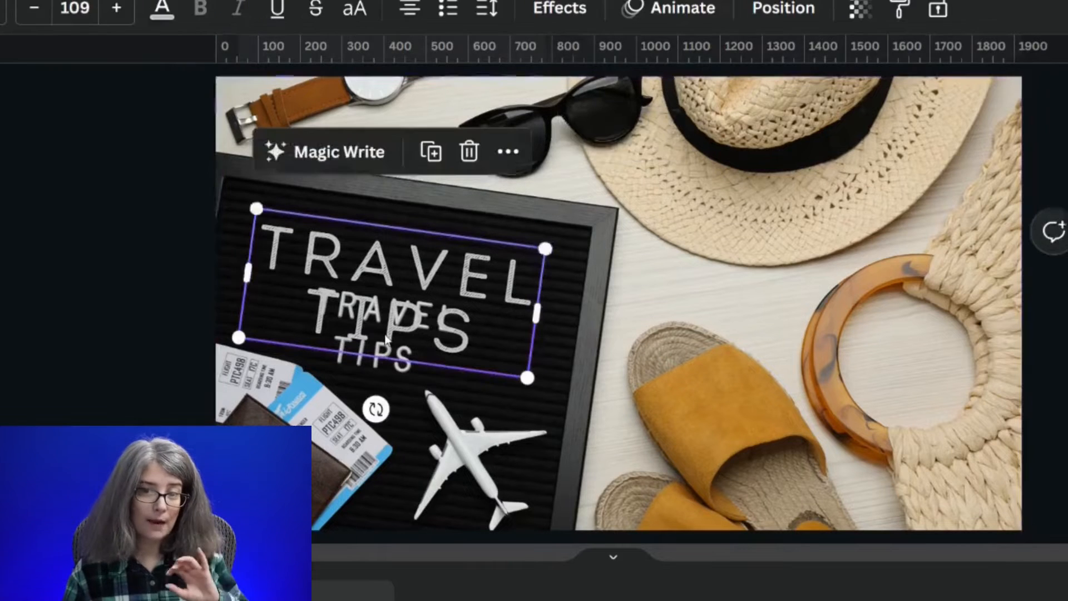
left_click(606, 419)
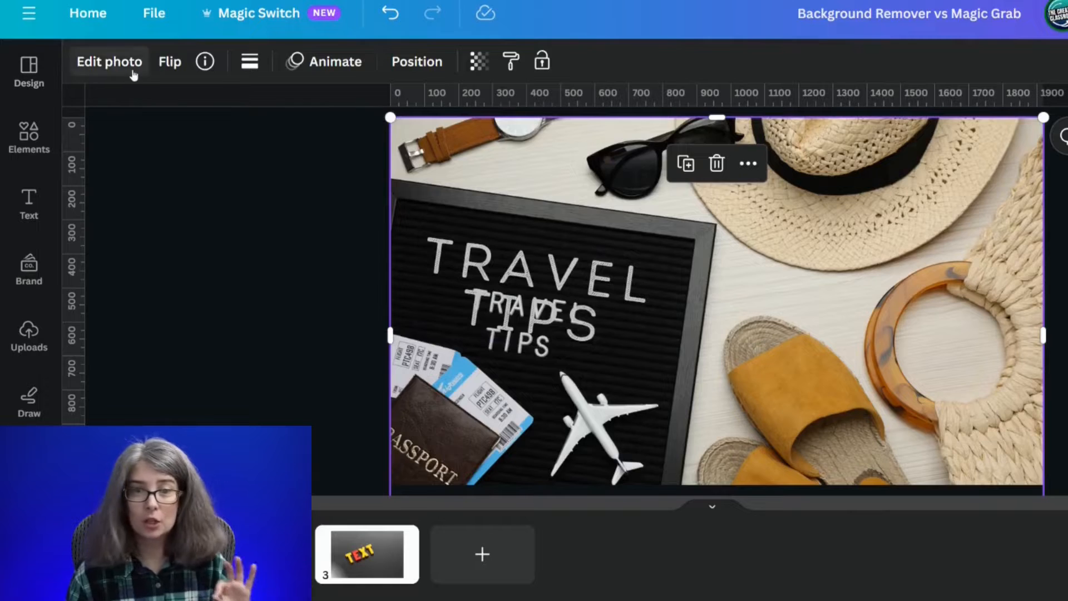
left_click(131, 70)
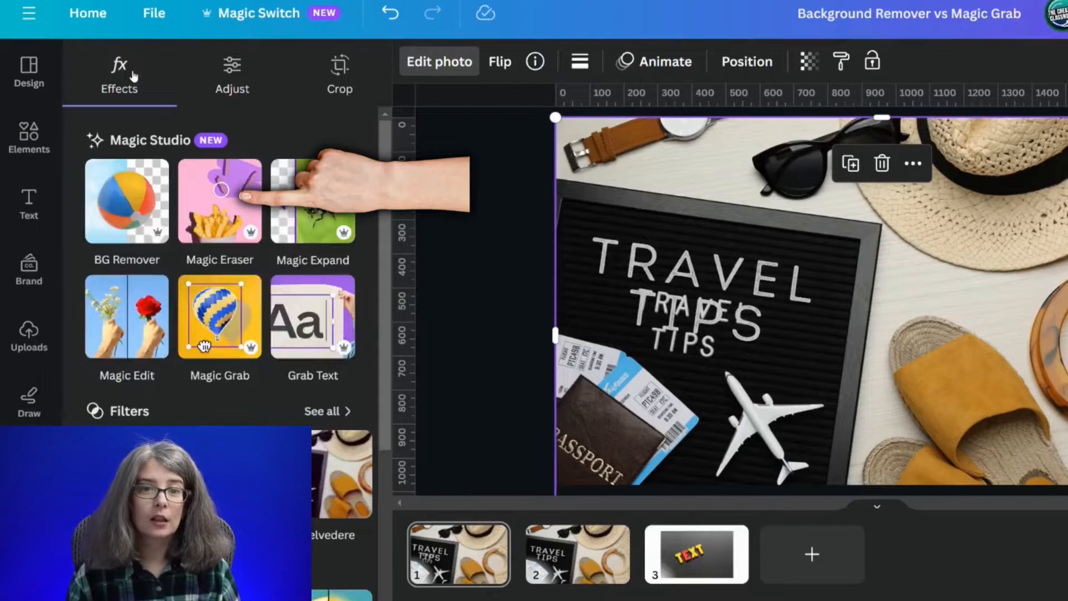
left_click(206, 219)
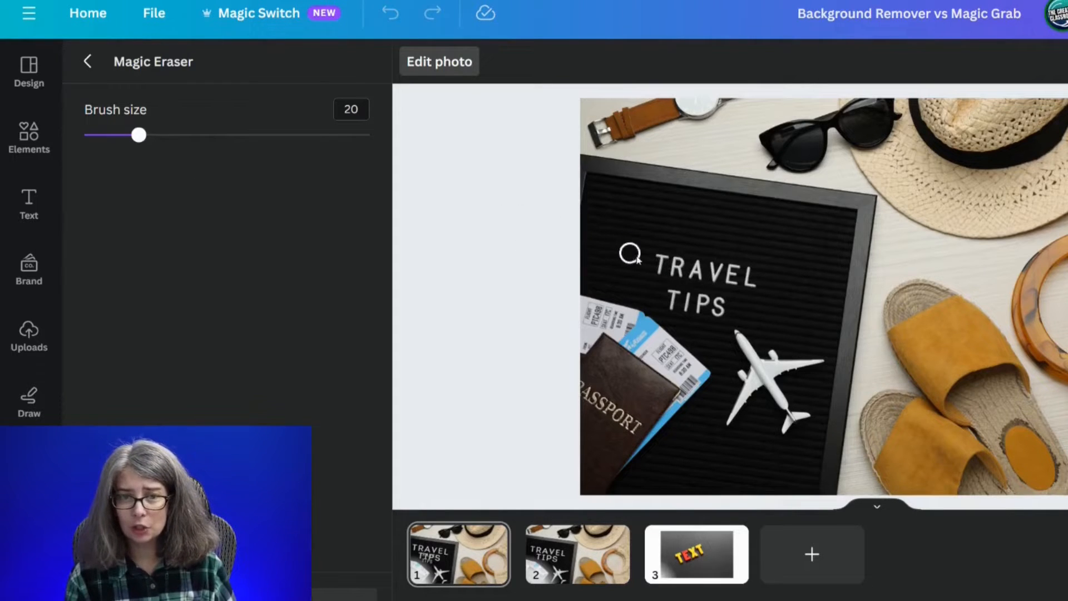
left_click_drag(698, 267, 647, 266)
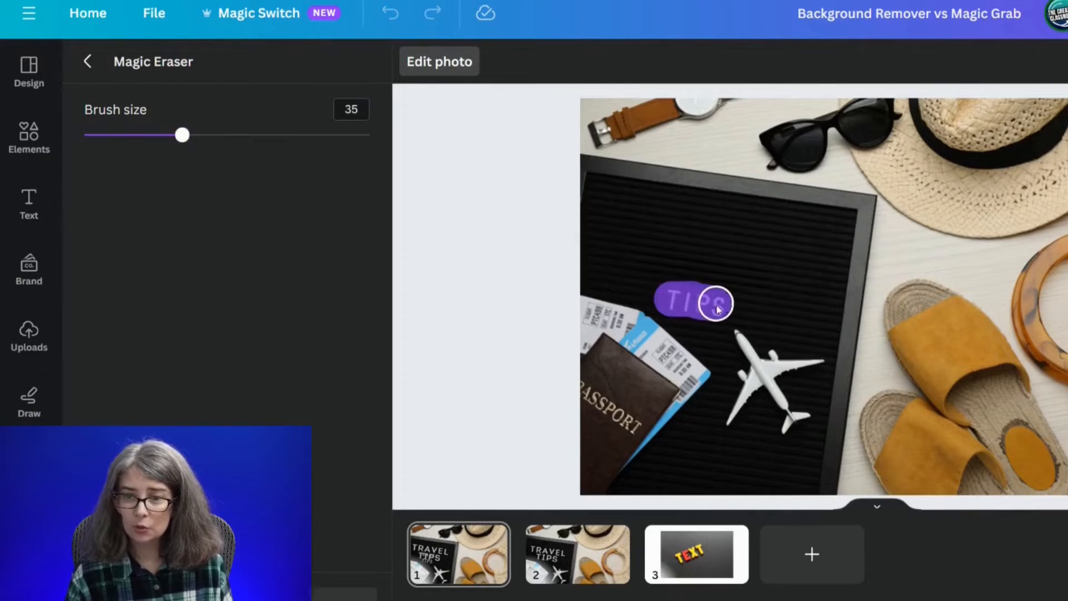
left_click_drag(717, 309, 718, 310)
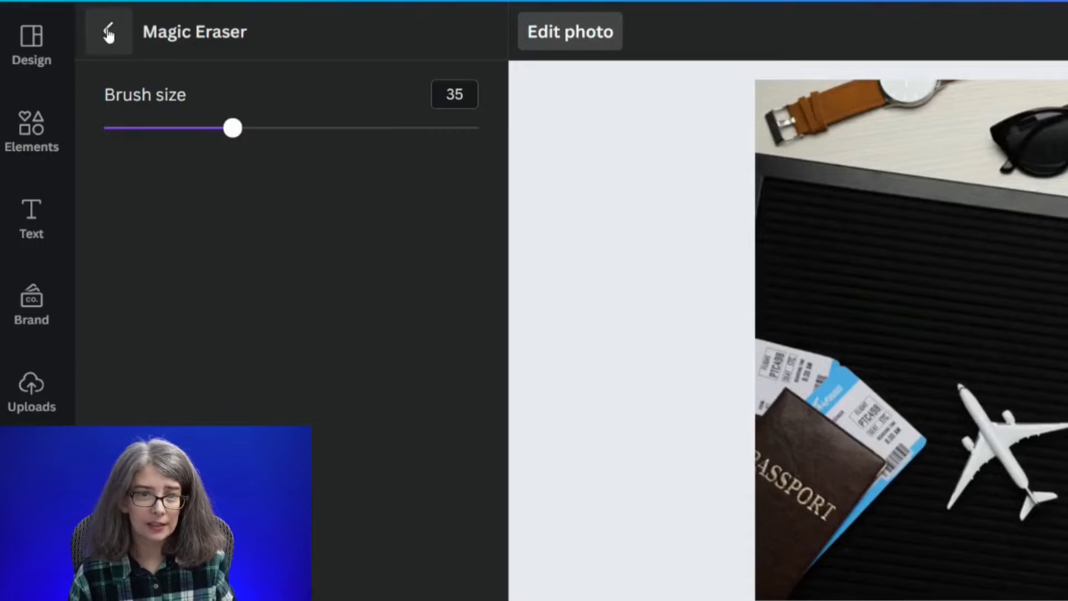
left_click(108, 35)
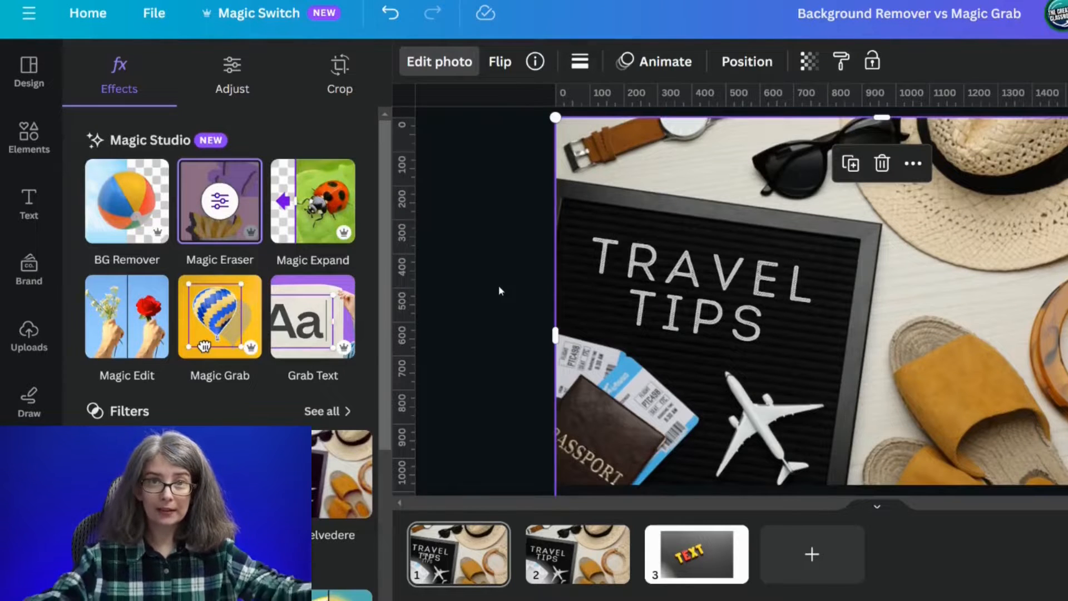
- Inspect the separate TRAVEL TIPS text box over the erased area of the photo, leaving it deselected
left_click(659, 305)
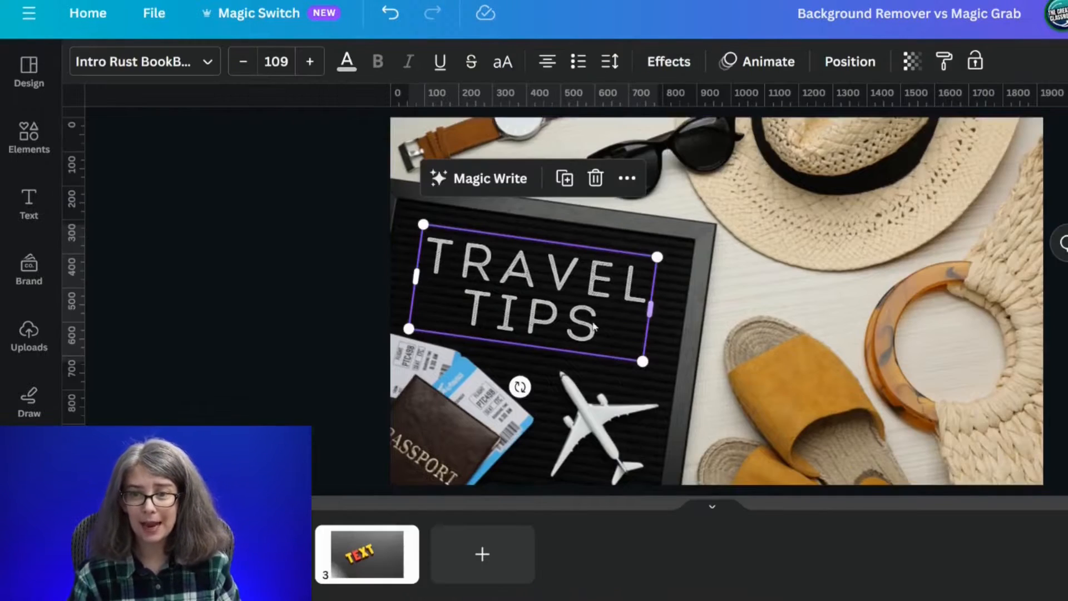
left_click(312, 311)
left_click(547, 309)
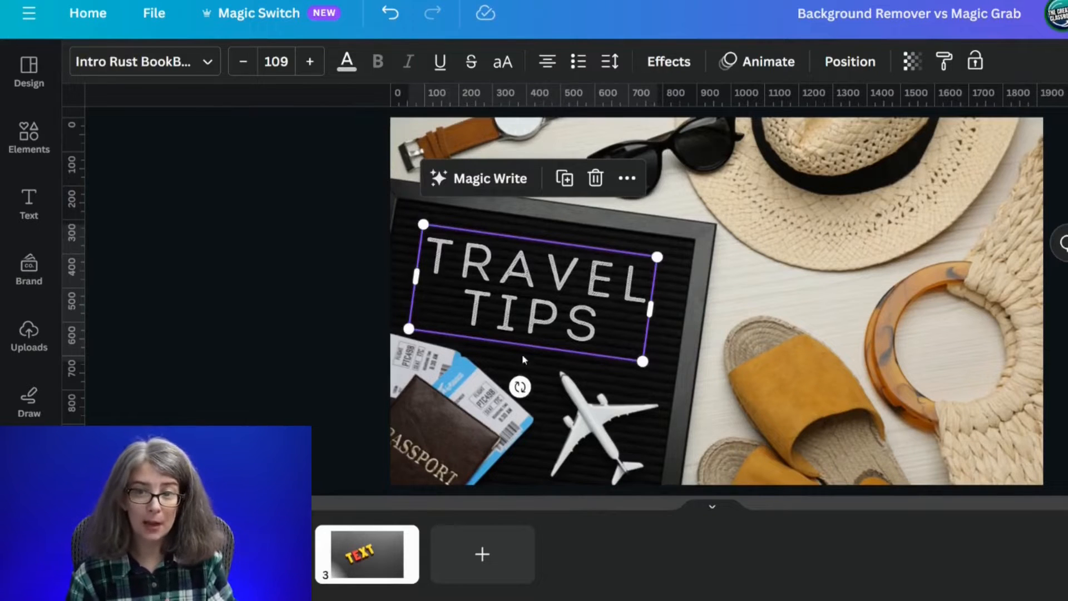
left_click(358, 474)
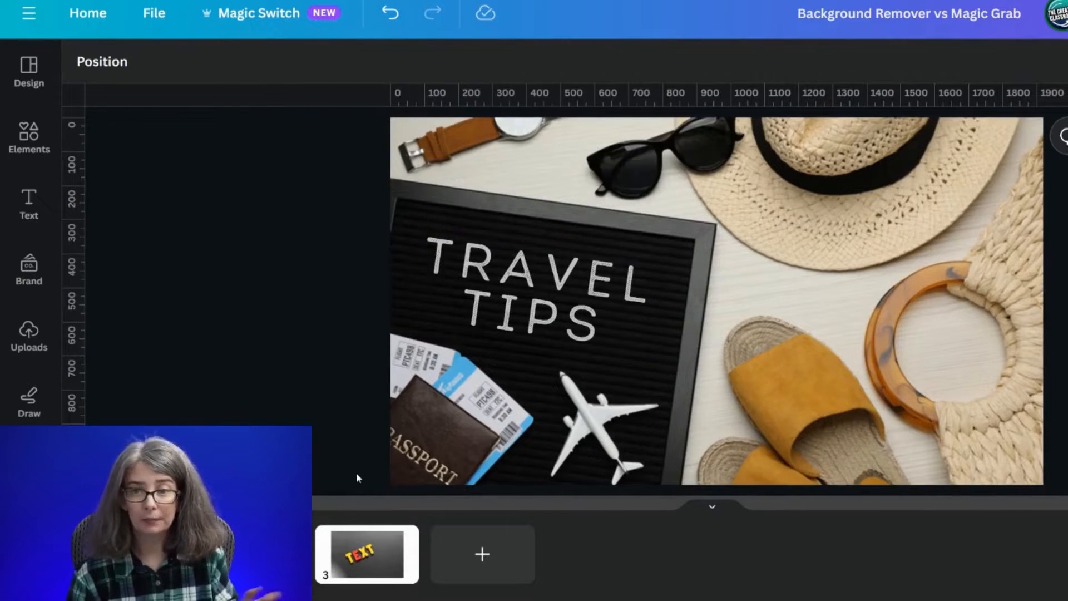
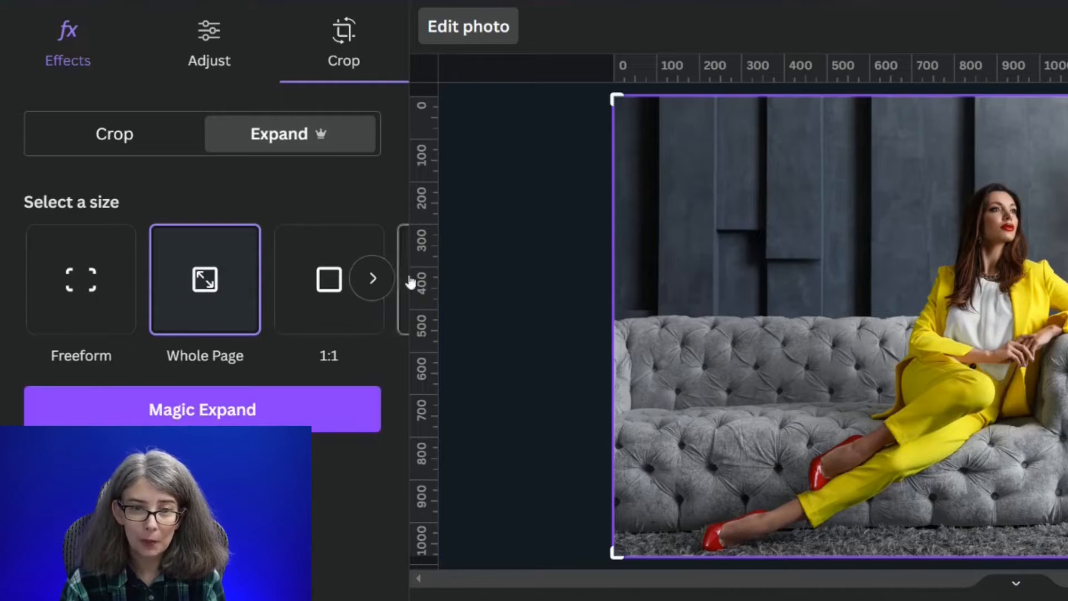
- Check the available expand sizes for the sofa photo and generate a Magic Expand to Whole Page
left_click(383, 283)
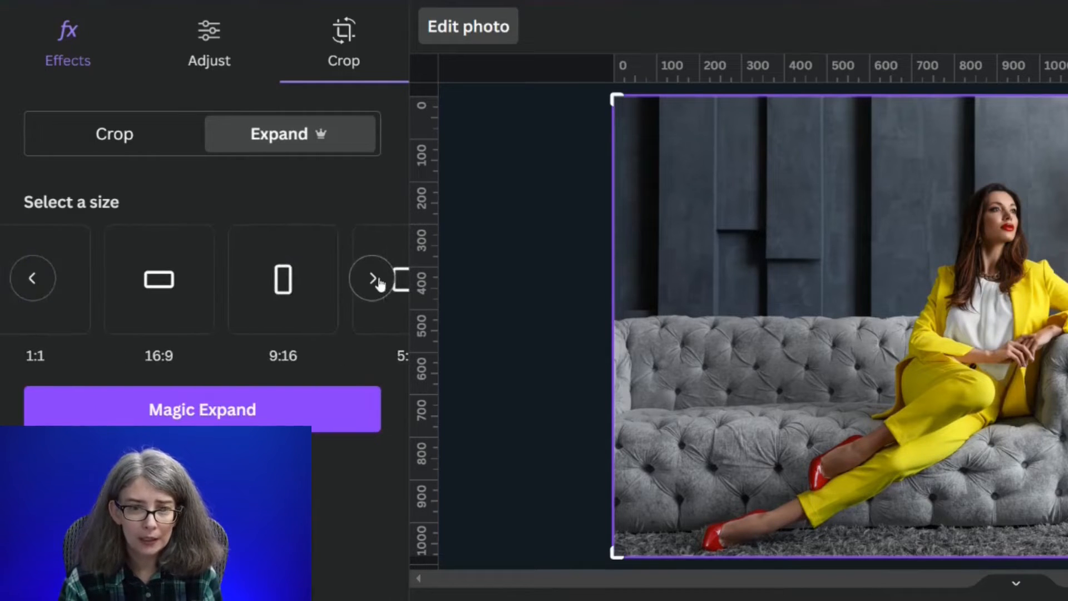
left_click(379, 284)
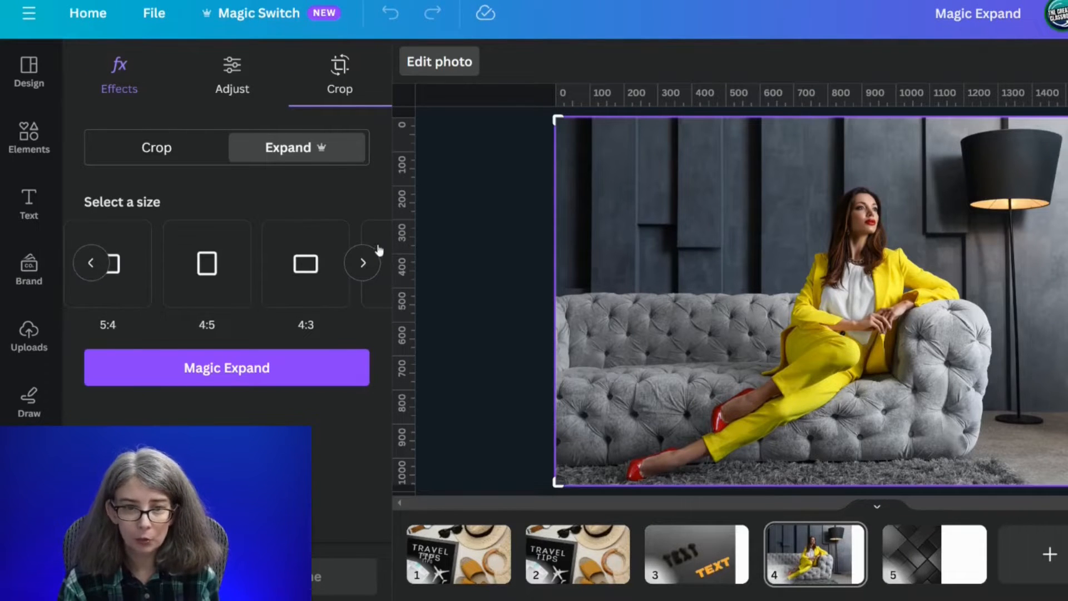
left_click(376, 257)
left_click(90, 265)
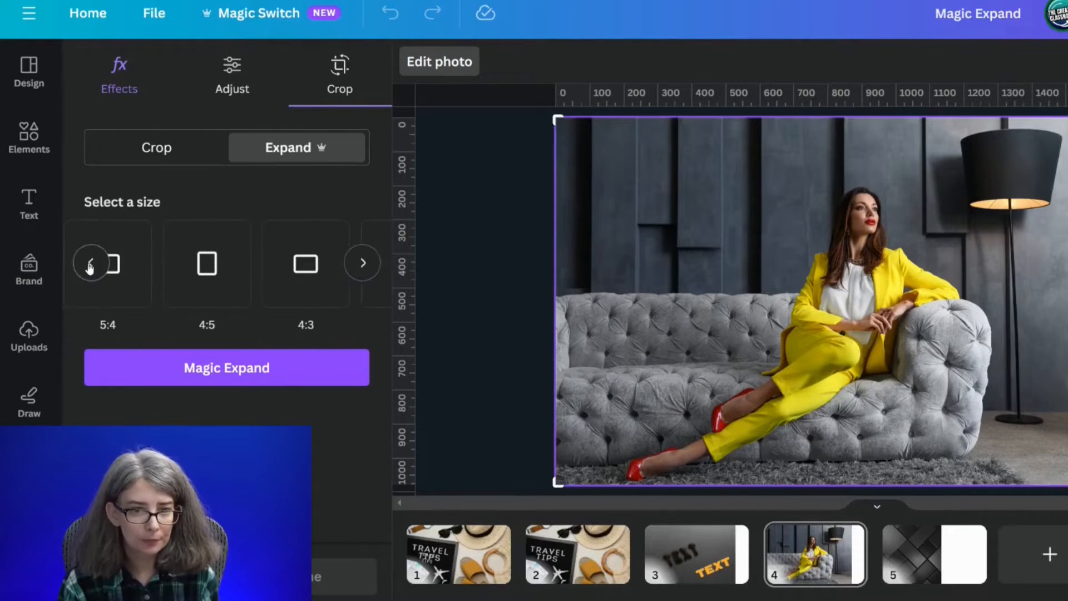
left_click(90, 268)
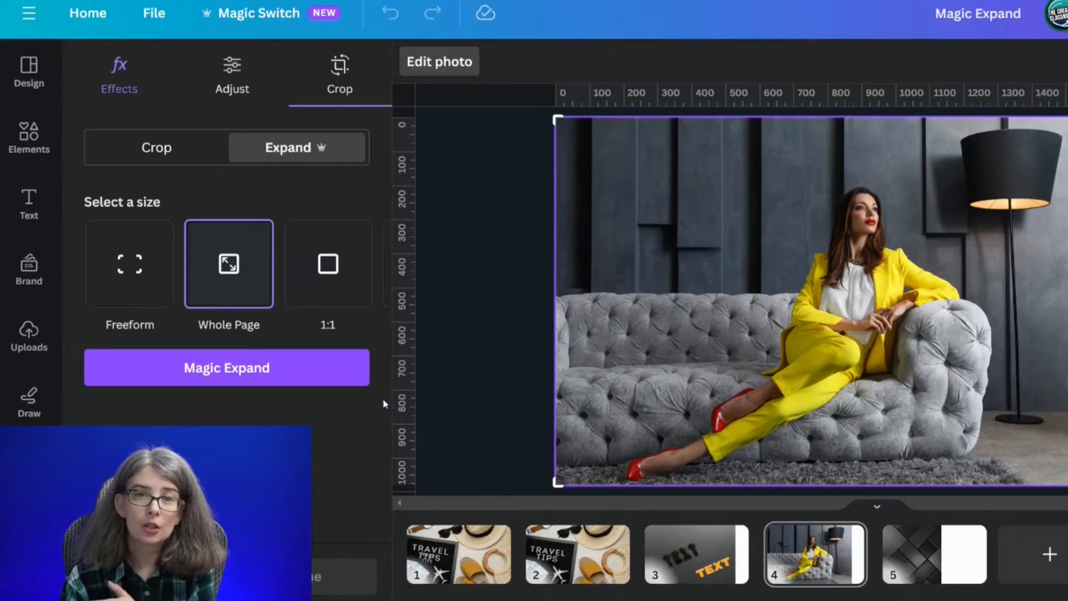
left_click(266, 377)
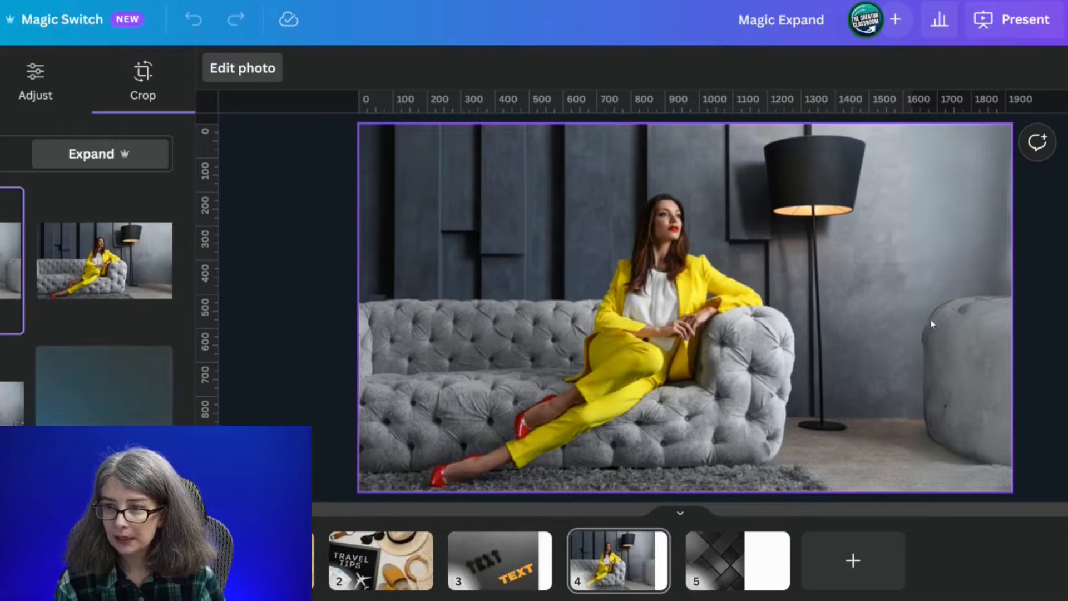
- Compare the four expanded versions of the sofa photo and keep the first one, with the second grey sofa
left_click(114, 279)
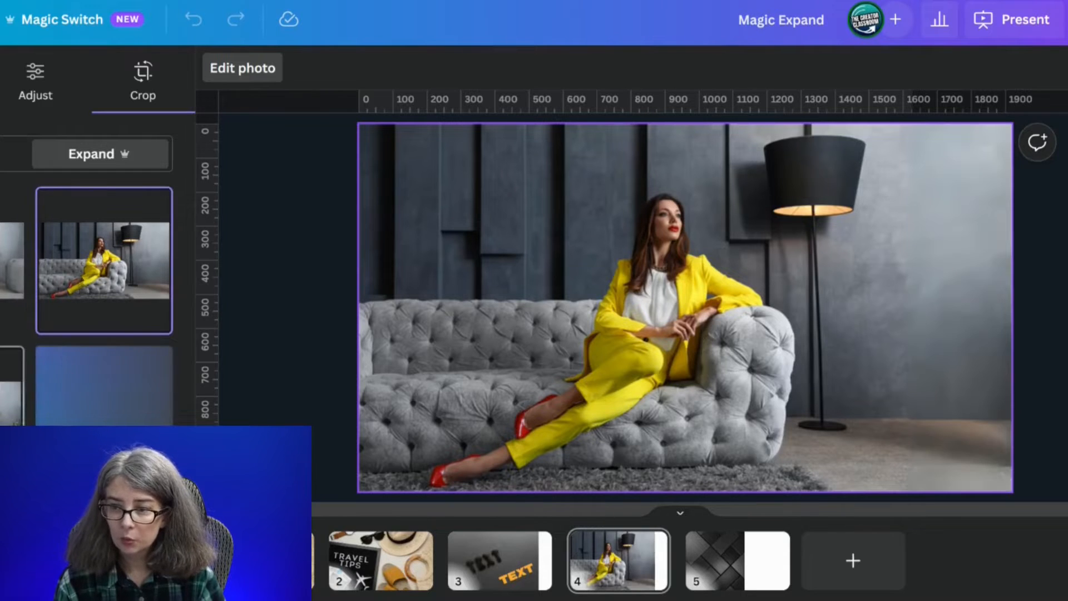
left_click(11, 393)
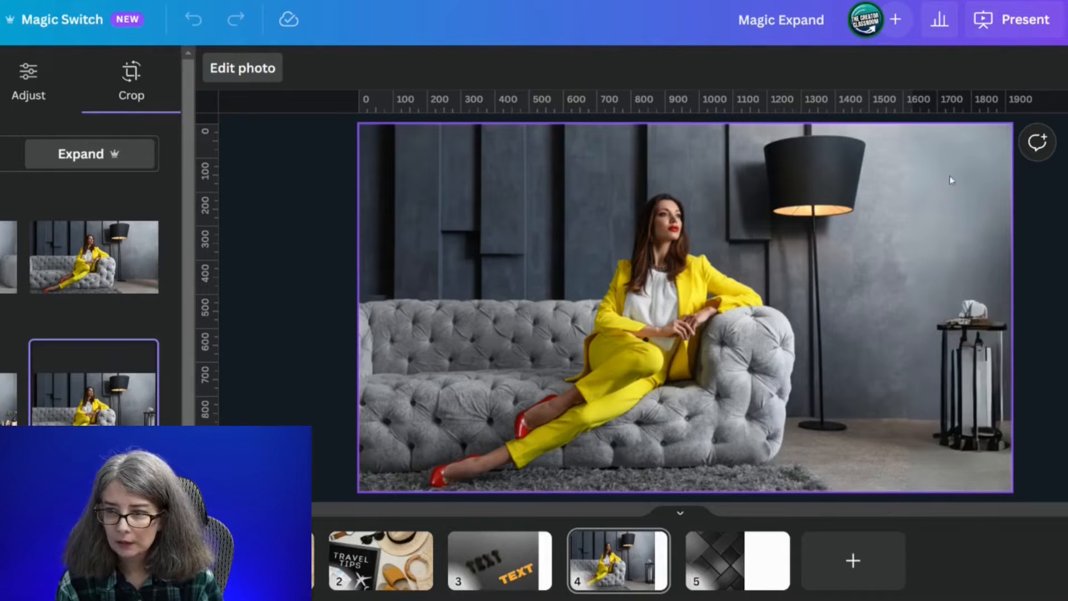
left_click(93, 257)
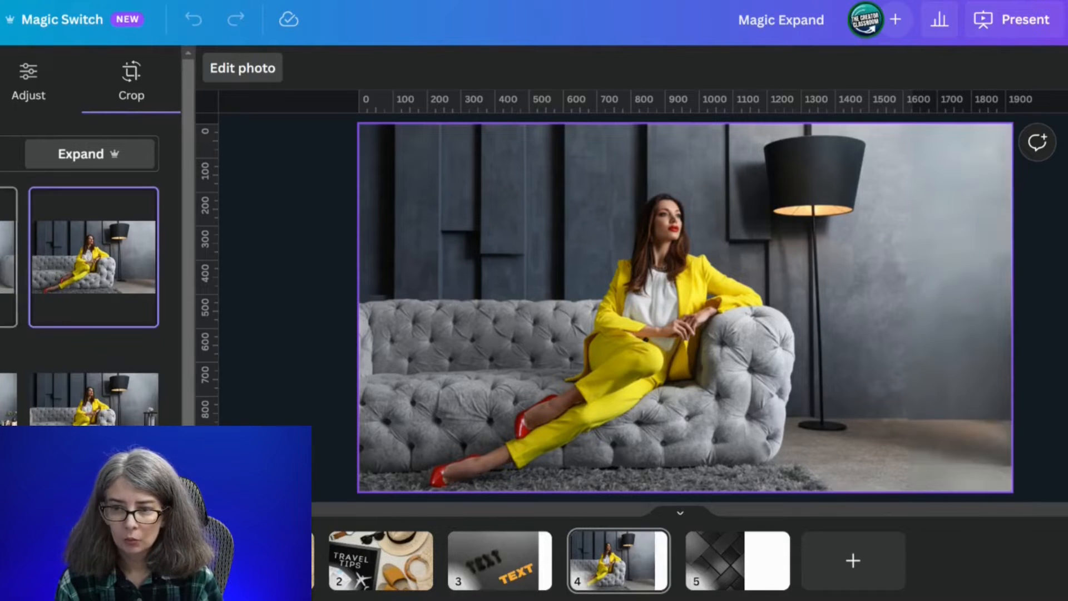
left_click(6, 257)
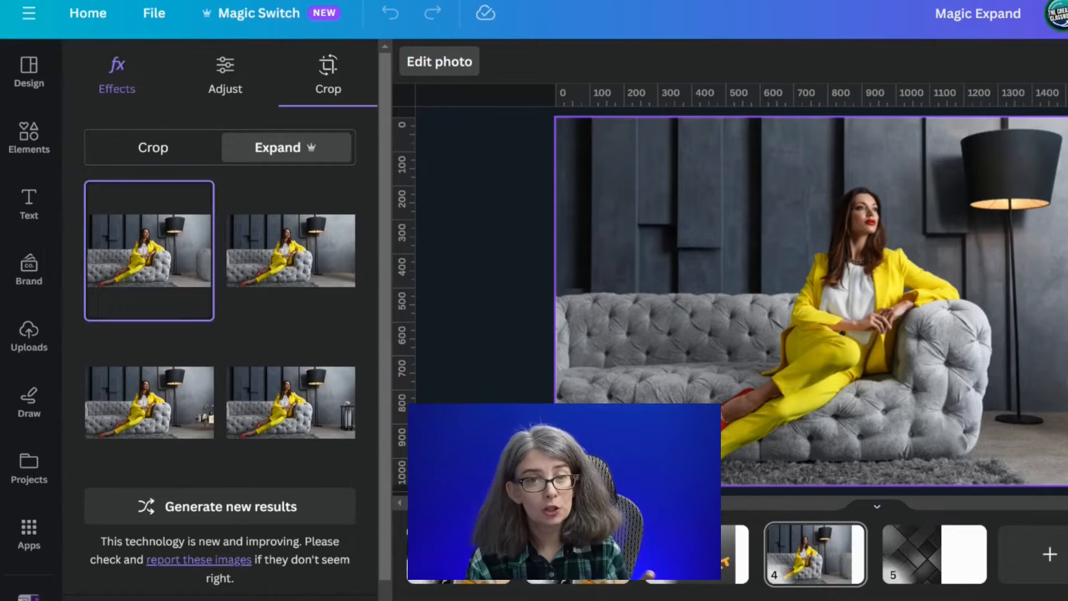
key("Return")
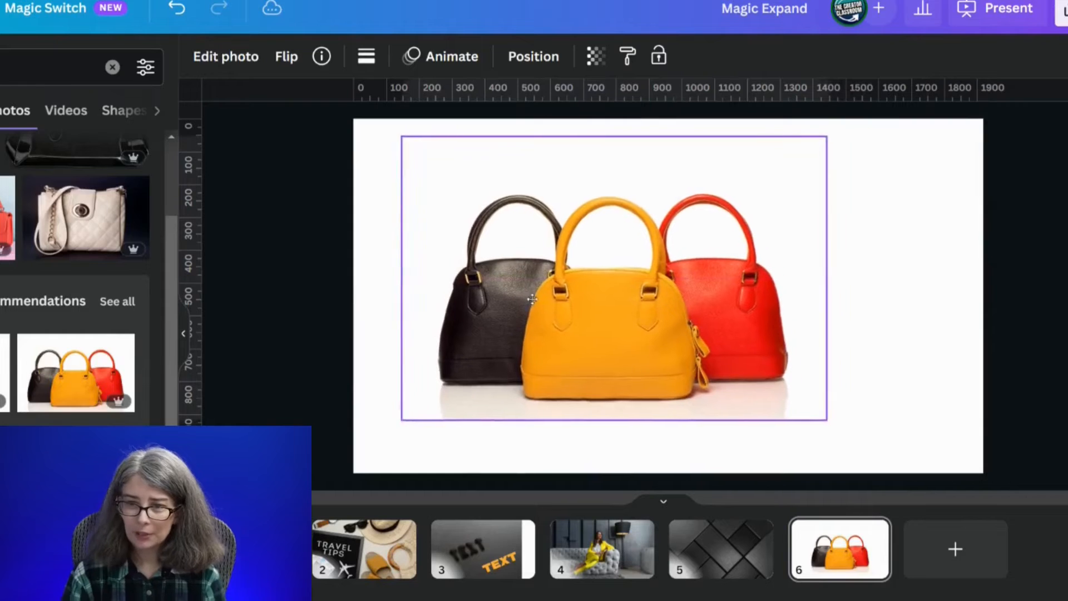
- Enlarge the photo of three handbags to the page's lower edge and center it horizontally on the page
left_click(705, 364)
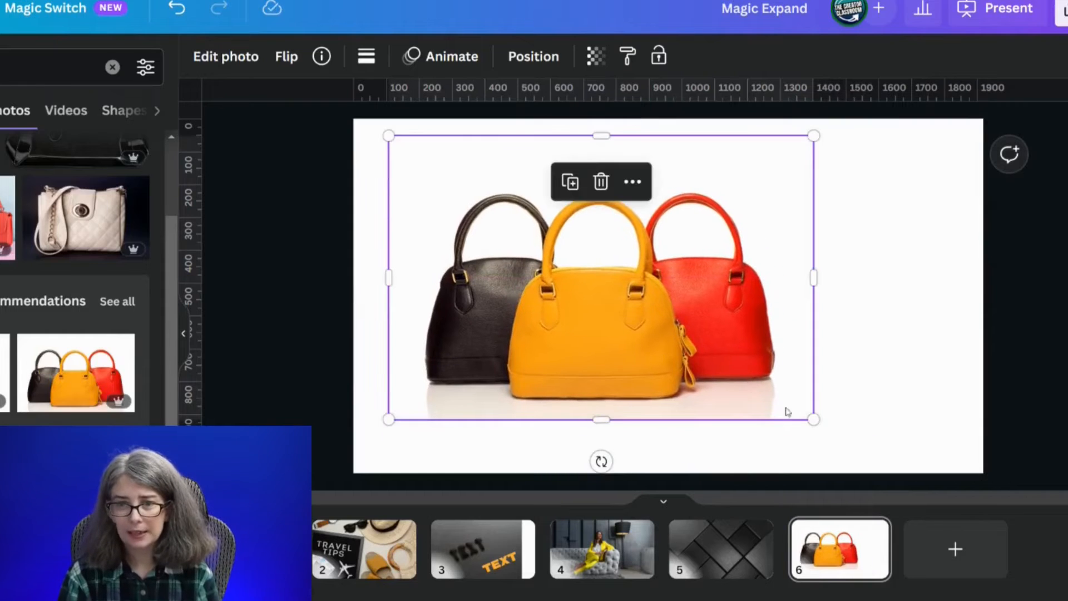
left_click_drag(814, 419, 894, 473)
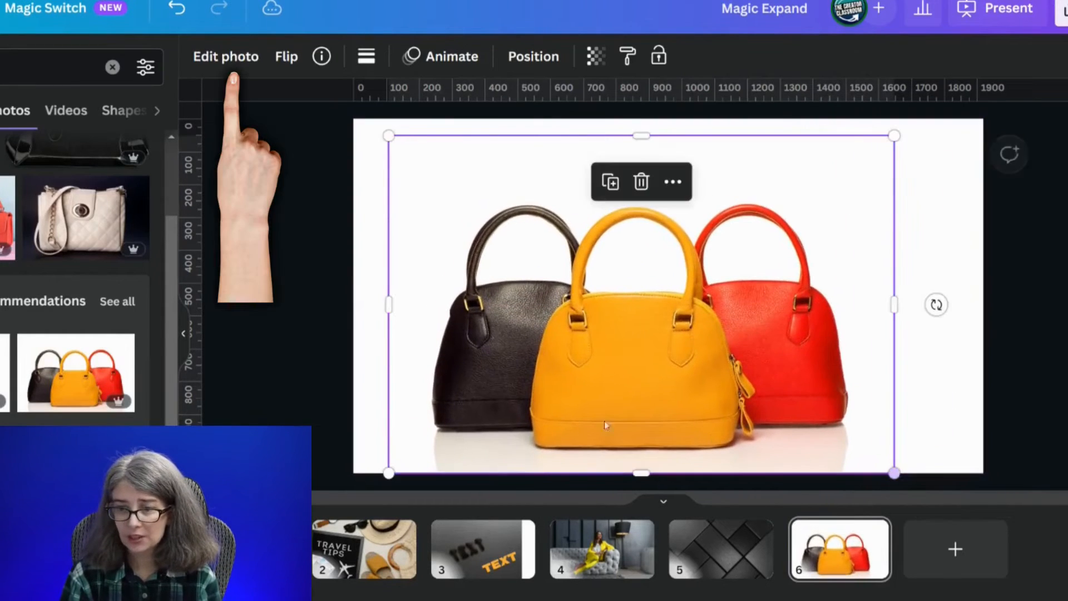
left_click_drag(663, 332, 689, 332)
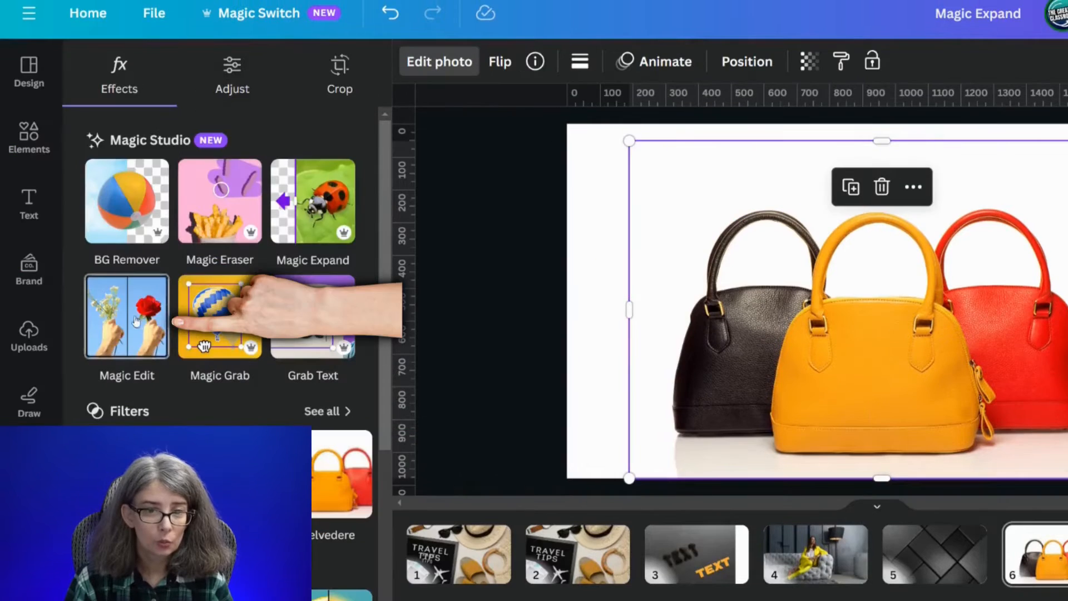
- Start Magic Edit on the handbag photo and brush over the body of the front yellow bag at brush size 32
left_click(126, 310)
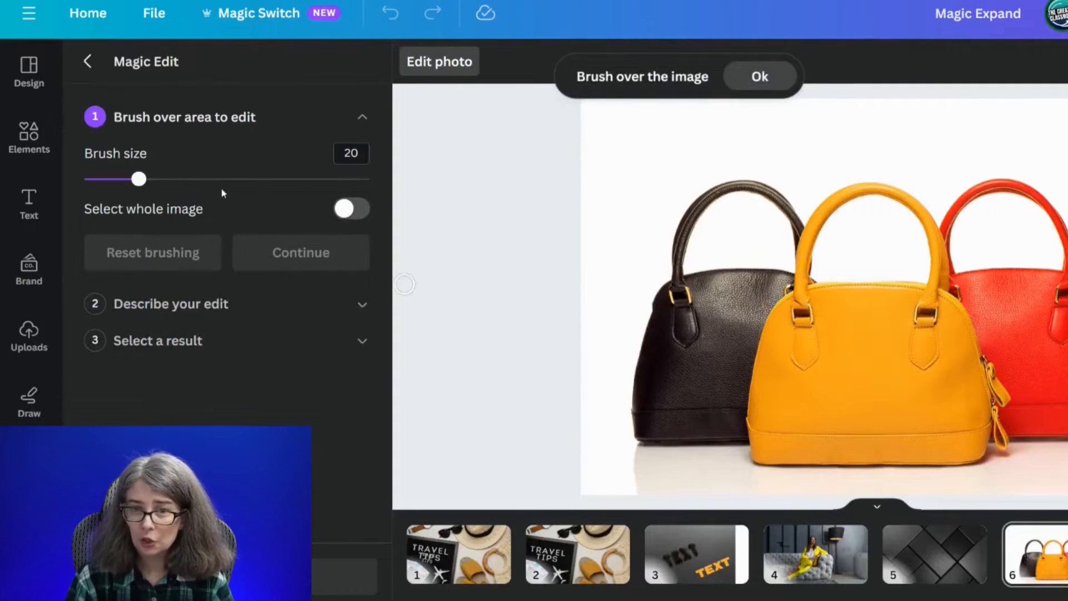
left_click(354, 210)
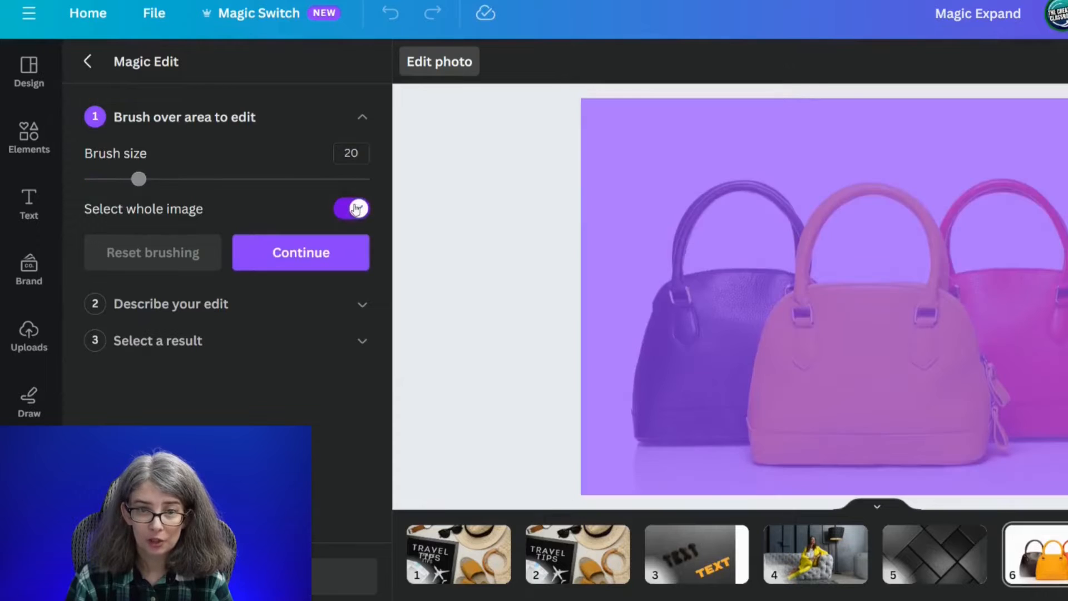
left_click(342, 212)
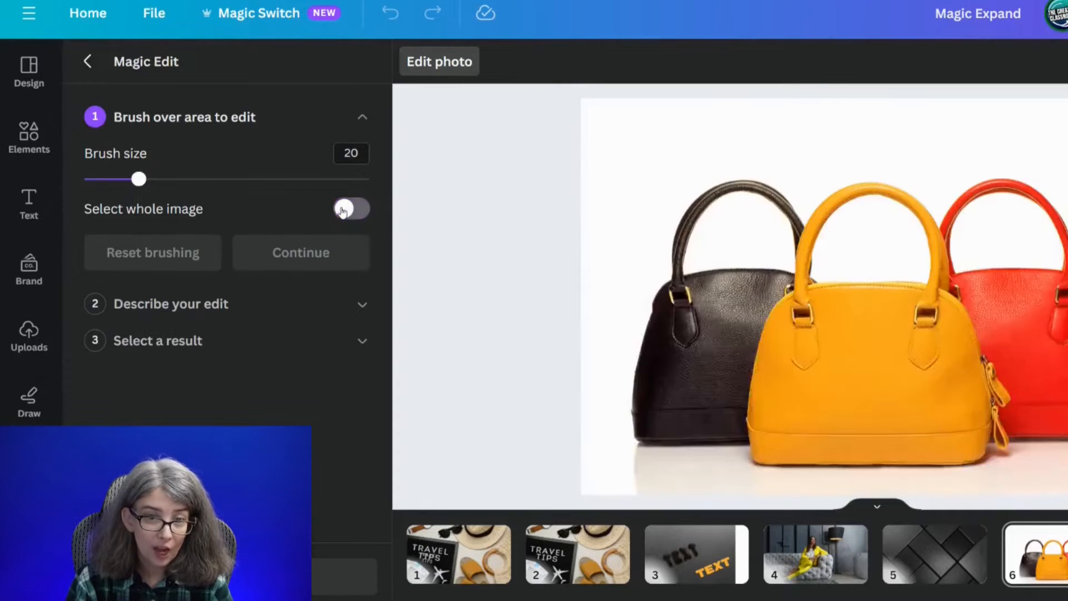
left_click_drag(142, 180, 175, 187)
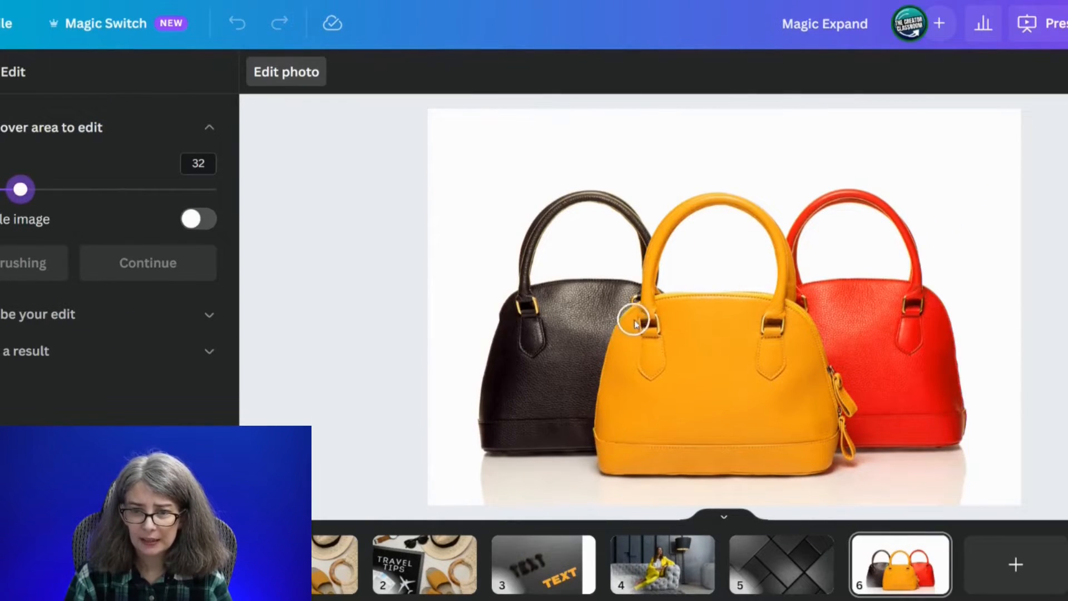
mouse_move(635, 323)
left_mouse_down()
mouse_move(809, 460)
mouse_move(828, 438)
mouse_move(800, 329)
mouse_move(774, 308)
mouse_move(659, 300)
mouse_move(647, 416)
left_mouse_up()
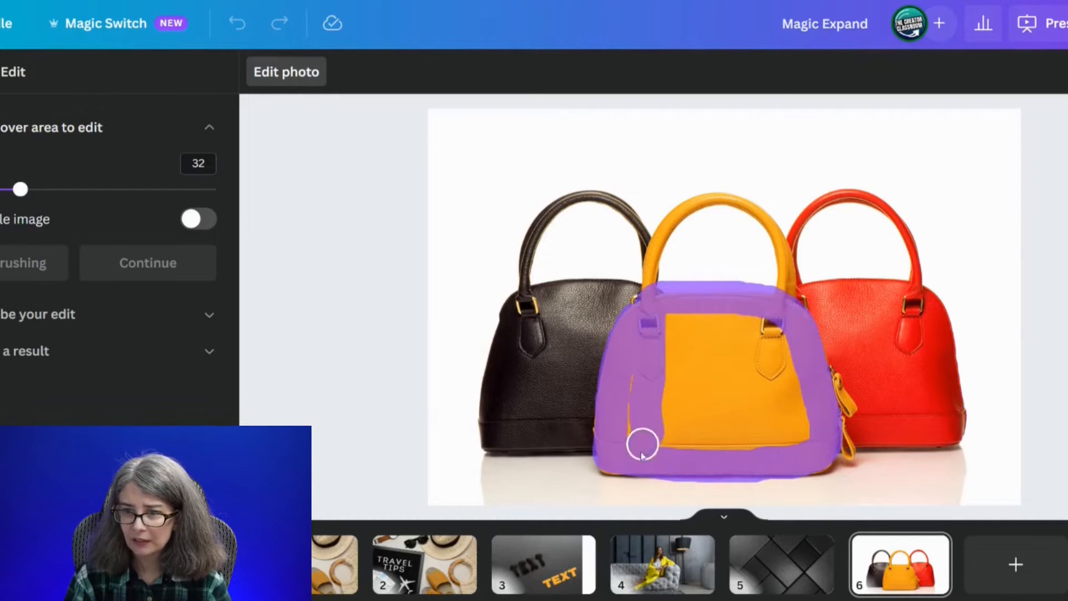
mouse_move(642, 455)
left_mouse_down()
mouse_move(693, 329)
mouse_move(709, 436)
mouse_move(740, 339)
mouse_move(773, 453)
mouse_move(783, 332)
left_mouse_up()
left_click_drag(810, 434, 637, 439)
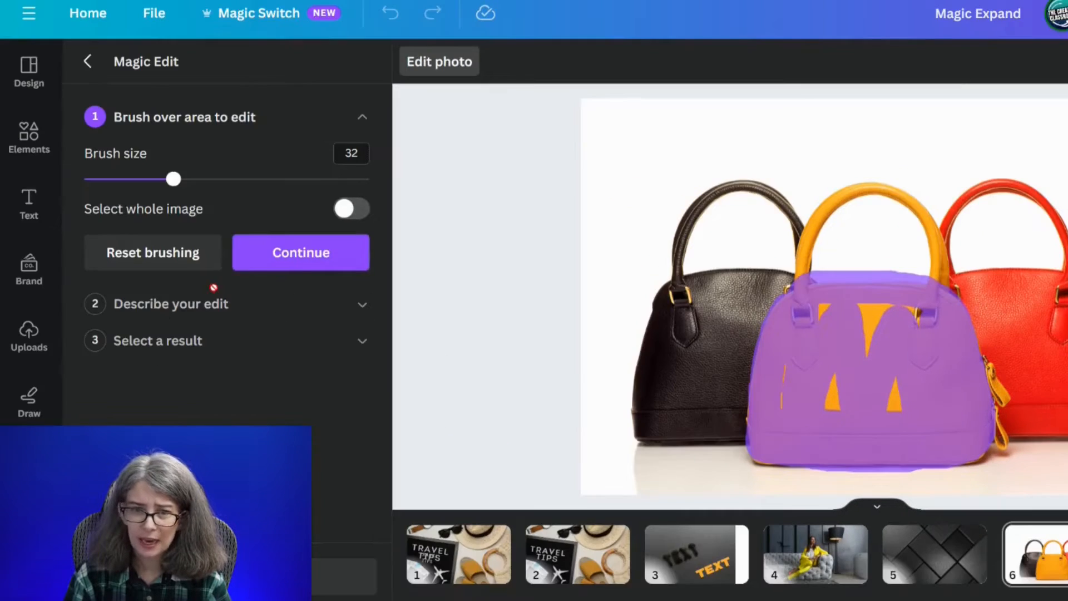
- Generate edits of the brushed area from the description "gold" and apply the result with green and brown pom-poms
left_click(298, 261)
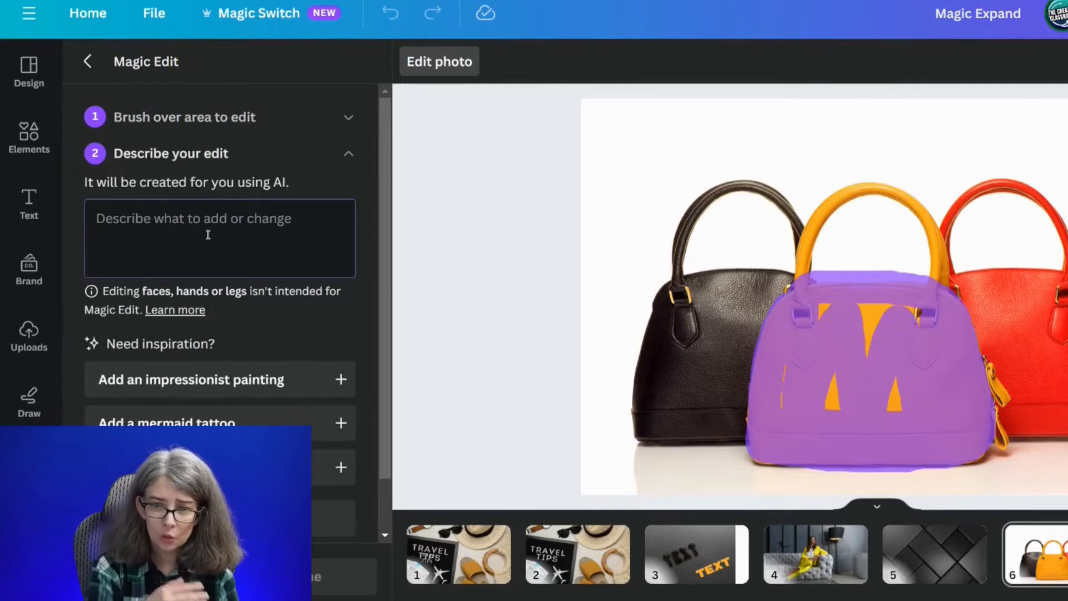
type("gold")
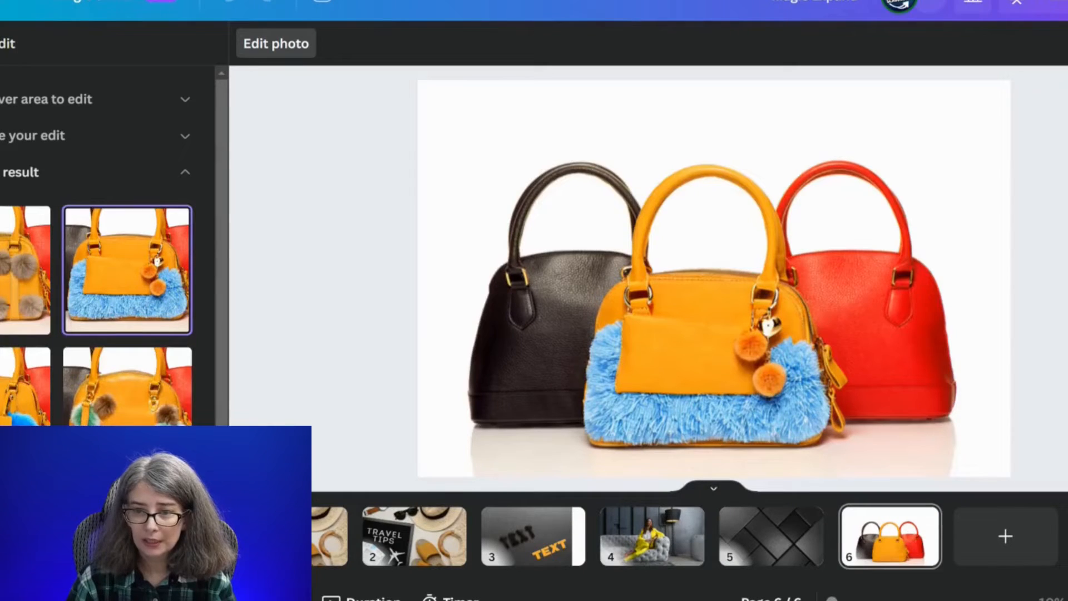
left_click(128, 437)
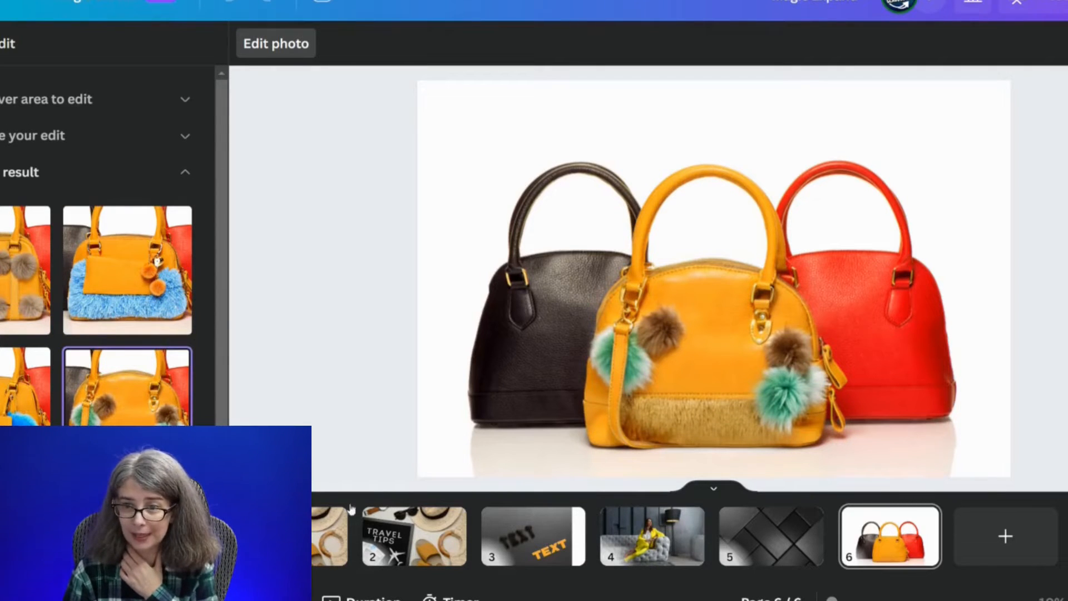
left_click(61, 579)
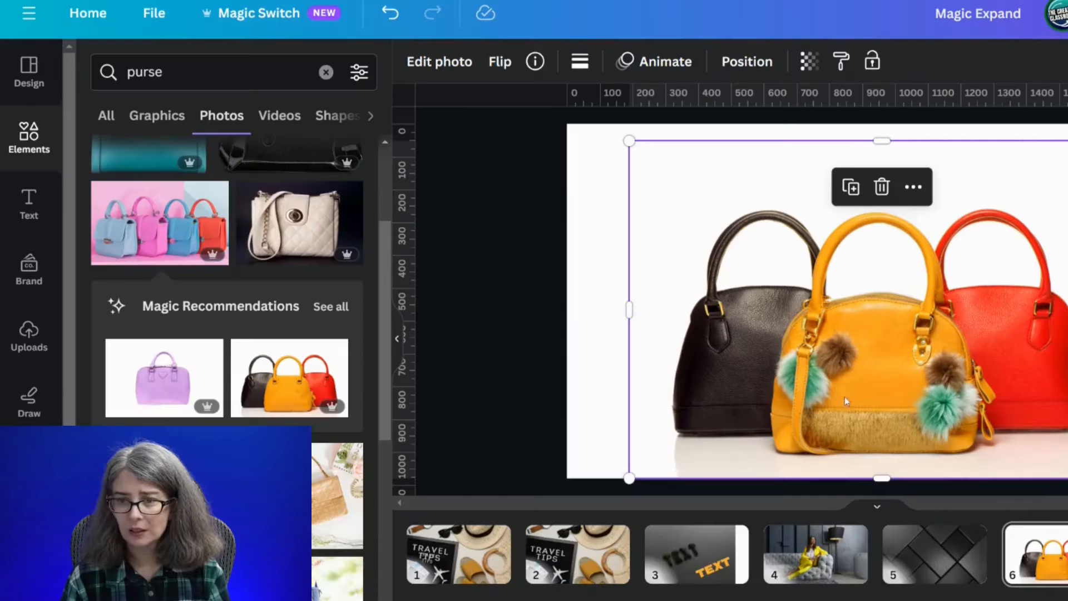
- Reset all Magic Edit changes on the handbag photo
left_click(439, 62)
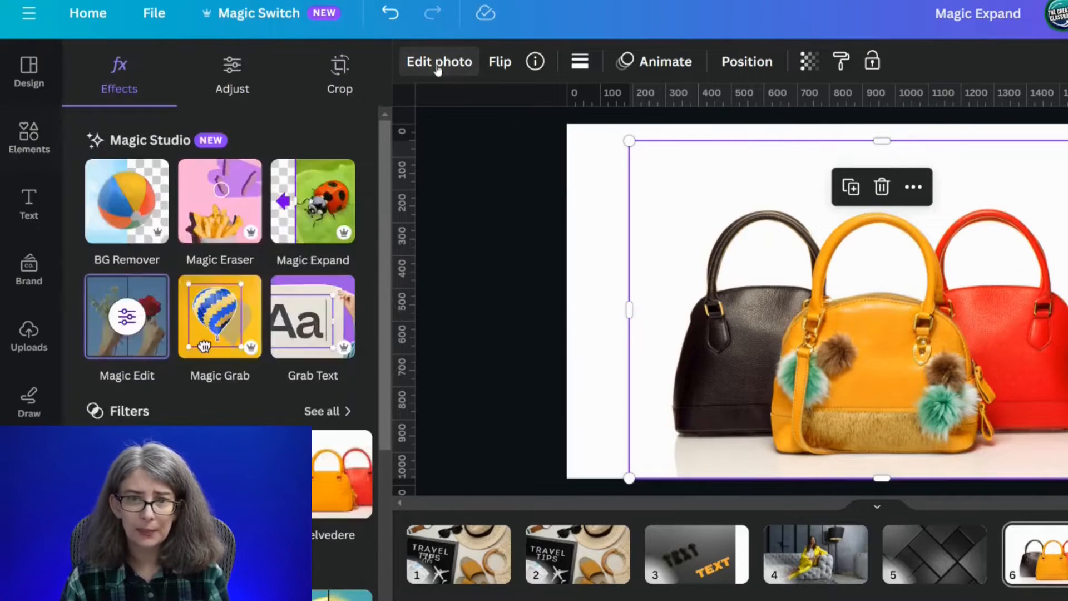
left_click(121, 326)
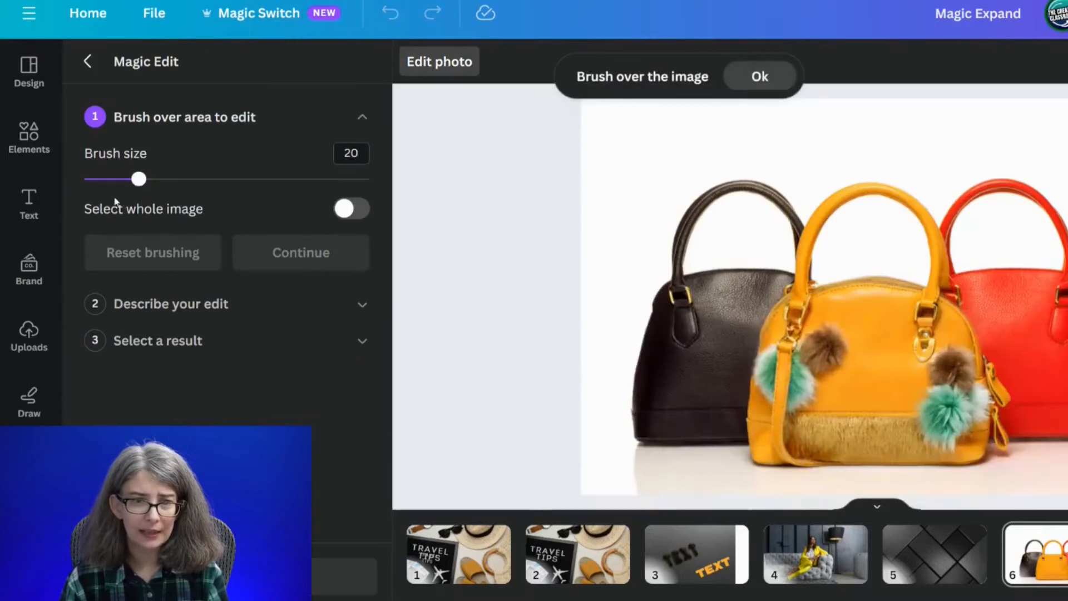
left_click(232, 577)
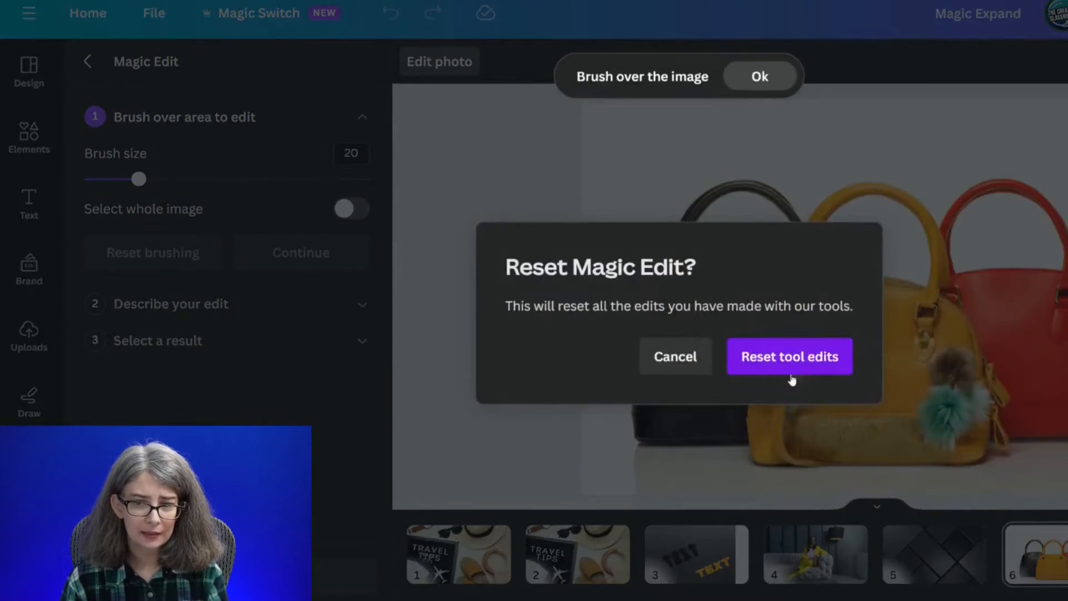
left_click(803, 360)
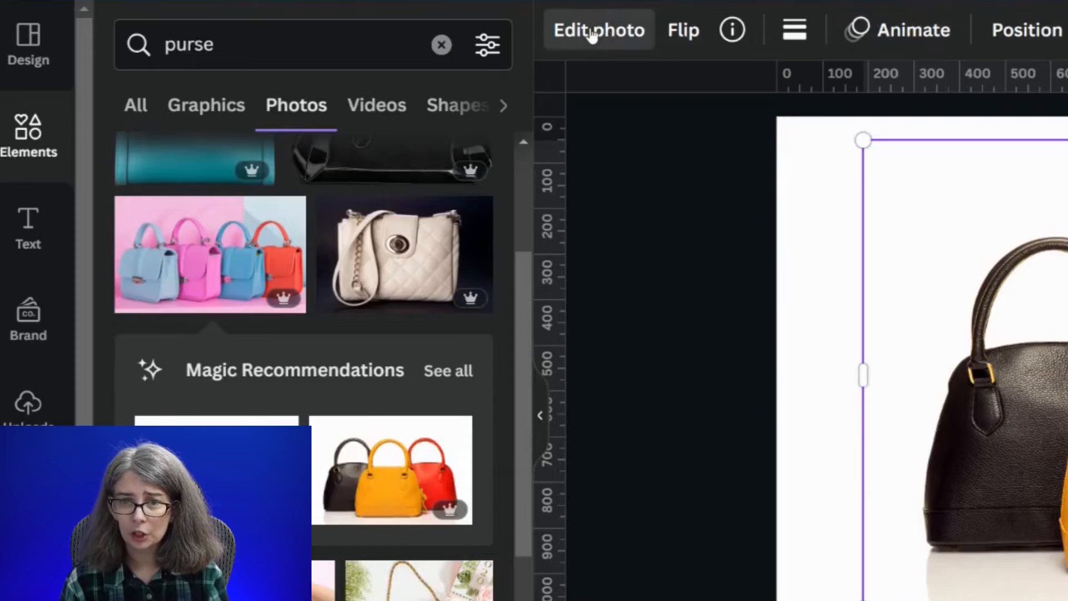
- Set the hue of the handbag photo's red color to -17 and select its orange color for editing
left_click(593, 35)
left_click(293, 53)
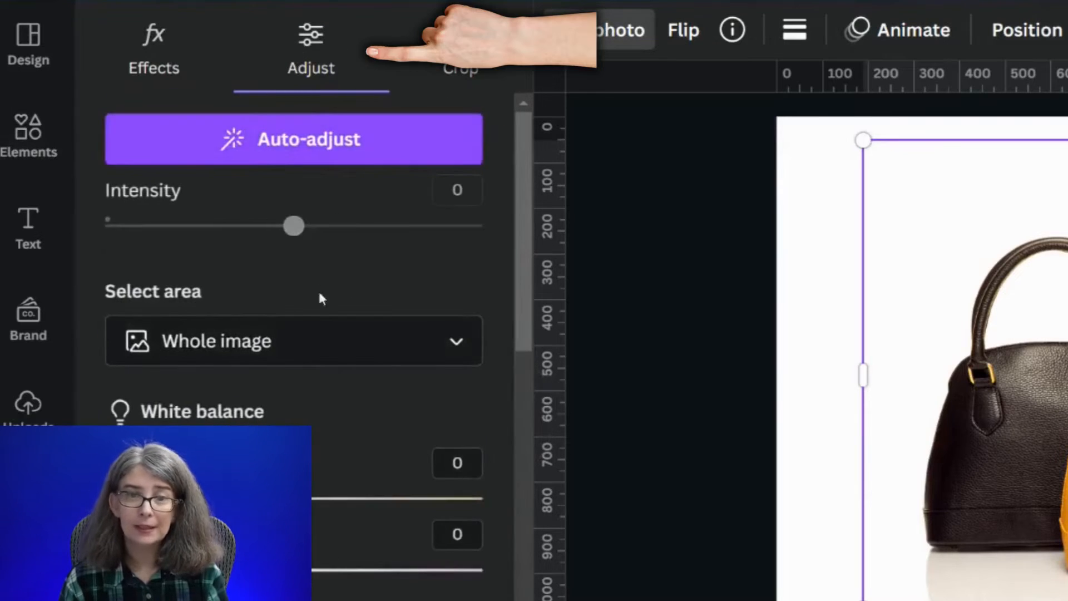
scroll(333, 351, "down", 12)
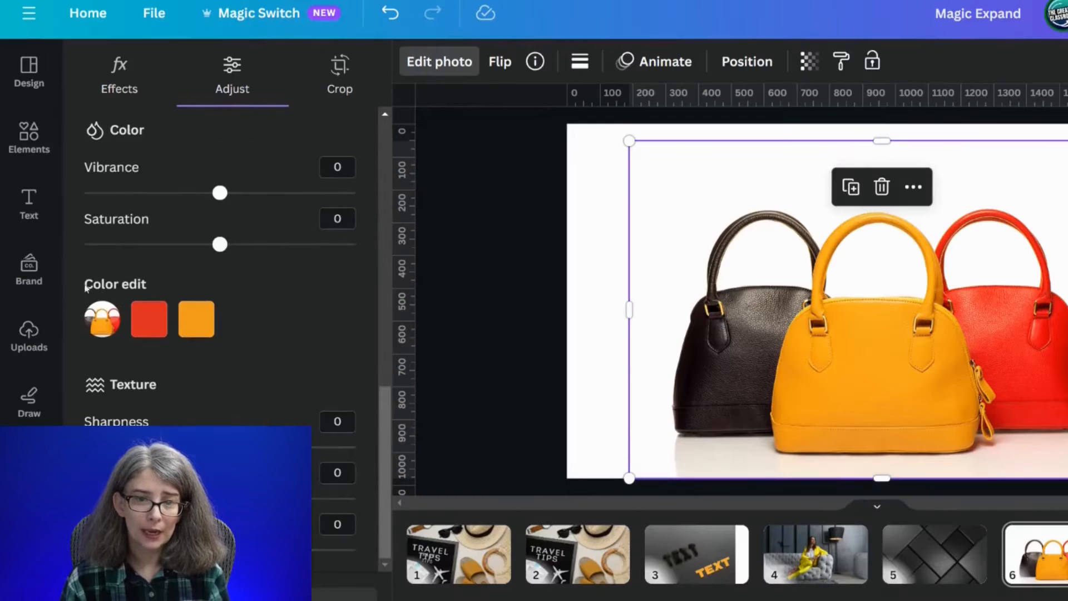
left_click(149, 323)
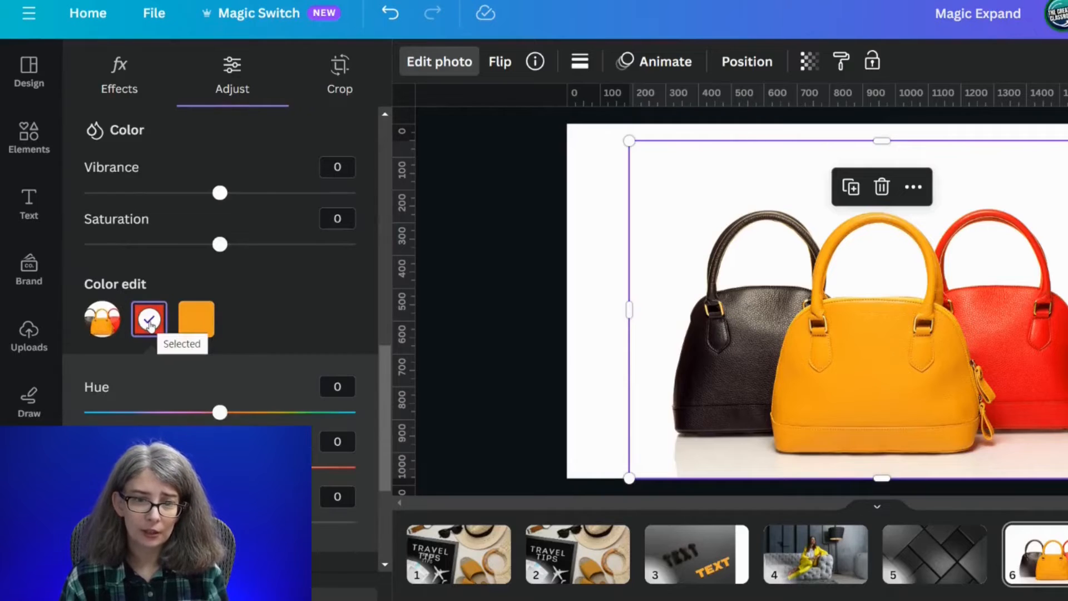
left_click(263, 414)
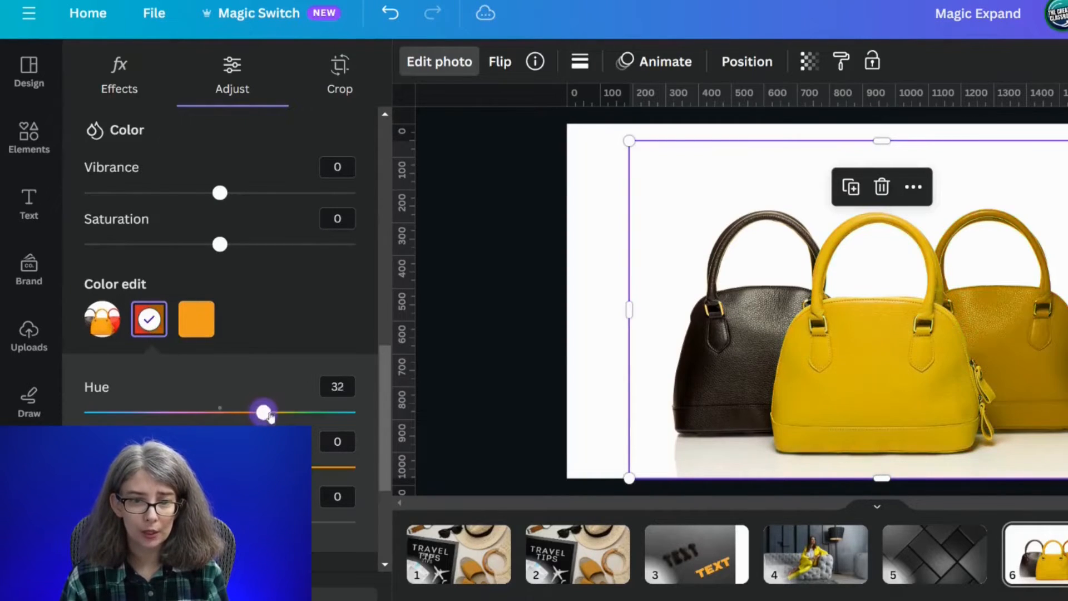
left_click_drag(270, 417, 196, 404)
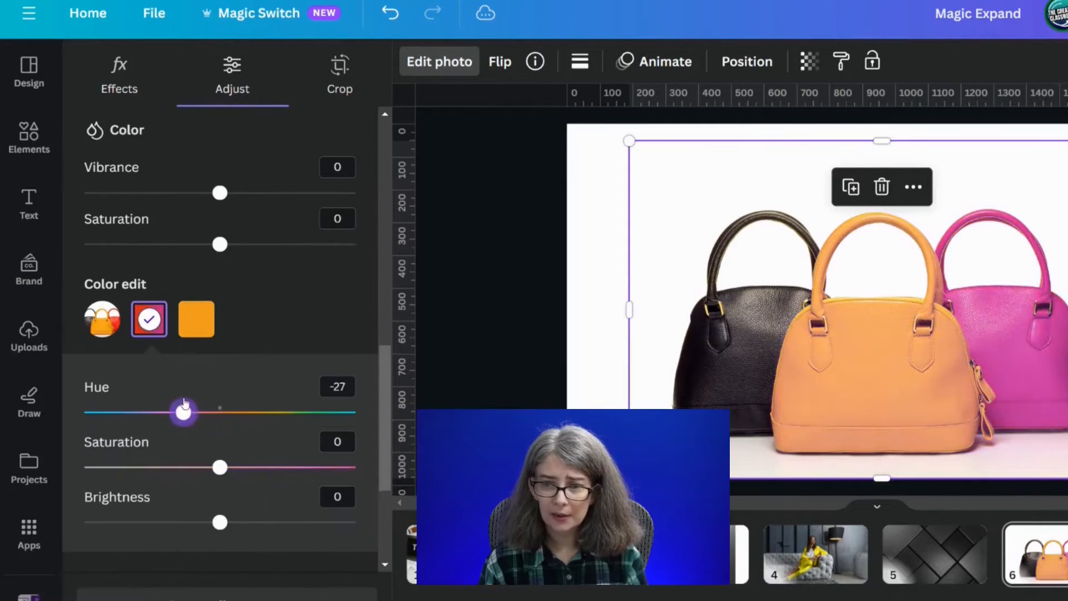
left_click(194, 325)
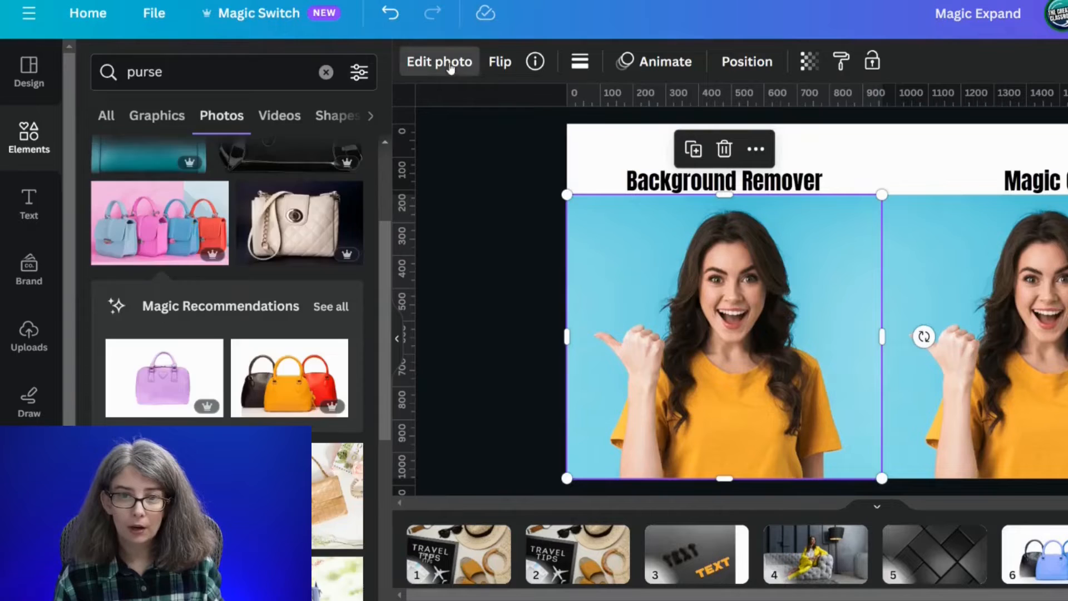
- Remove the background from the woman's photo under the Background Remover heading and open the remover's brush settings
left_click(440, 62)
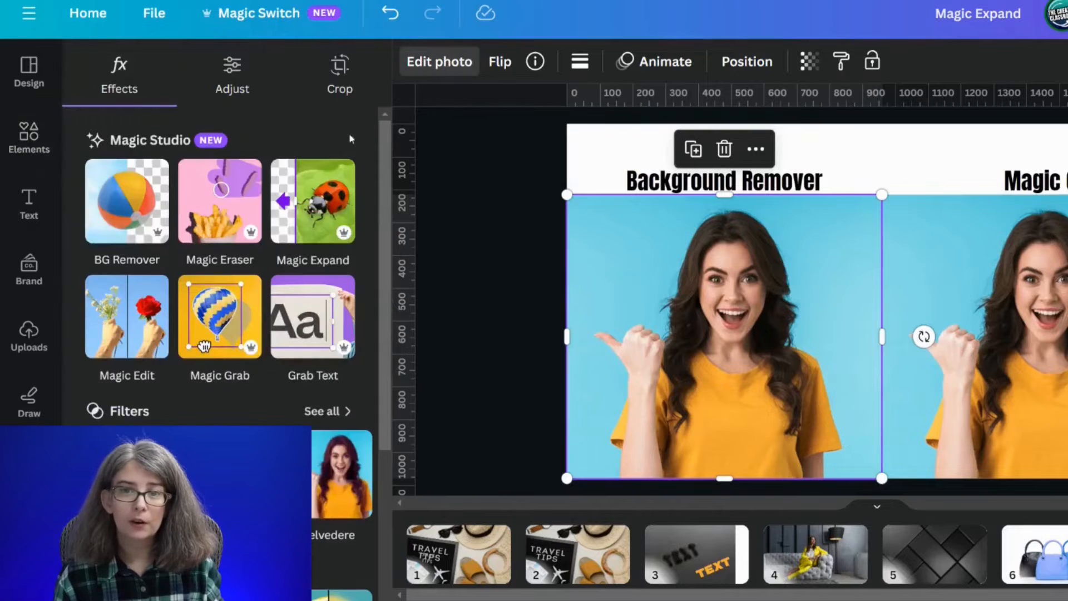
left_click(120, 224)
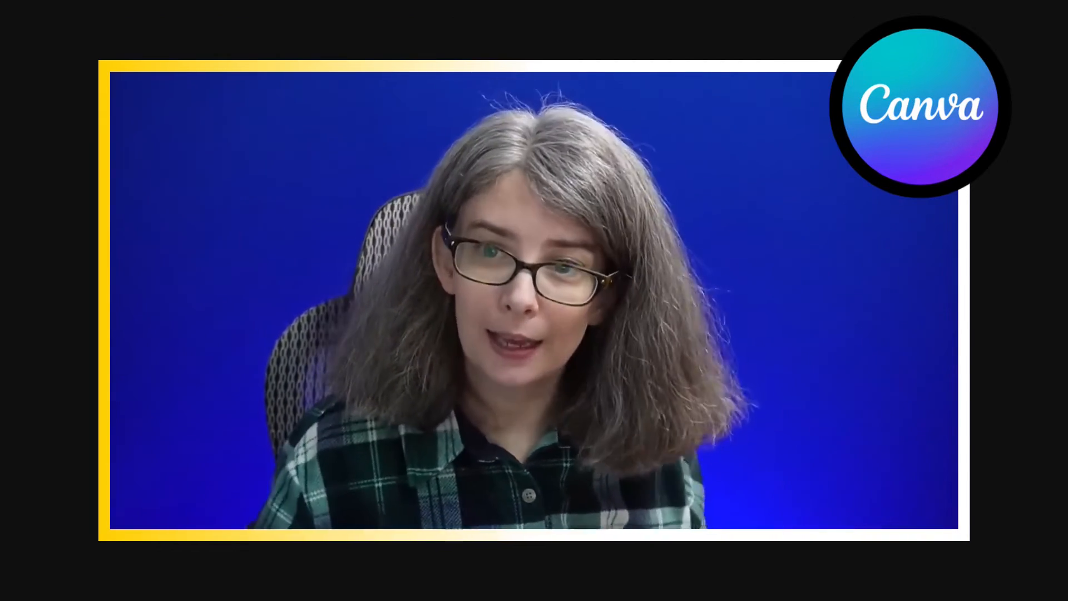
left_click(128, 225)
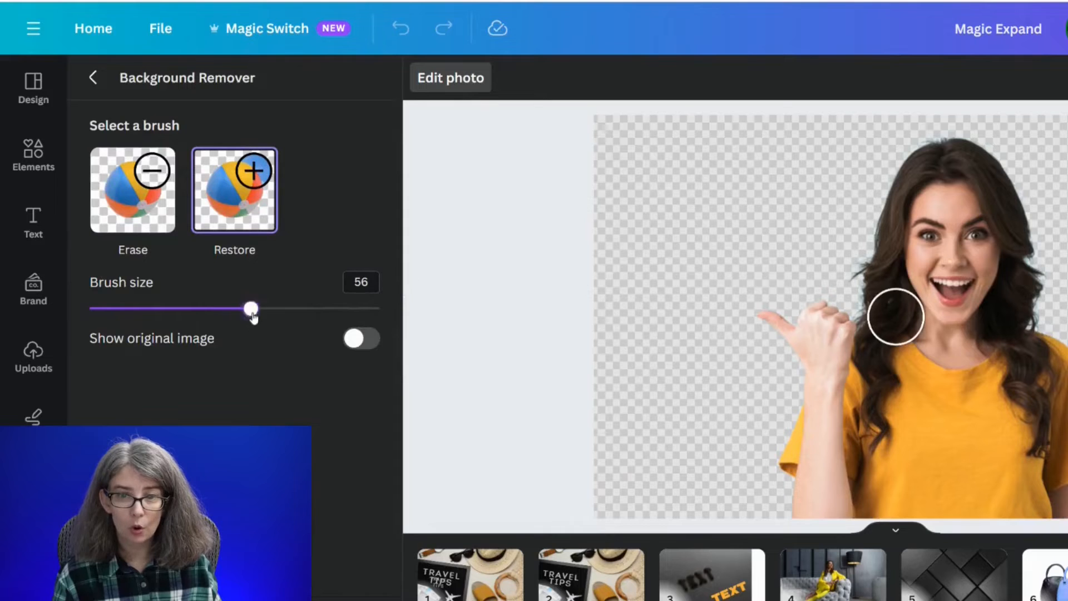
- Restore a looping swath of the removed blue background around the woman with the Restore brush at size 56
mouse_move(584, 322)
left_mouse_down()
mouse_move(935, 174)
mouse_move(450, 432)
left_mouse_up()
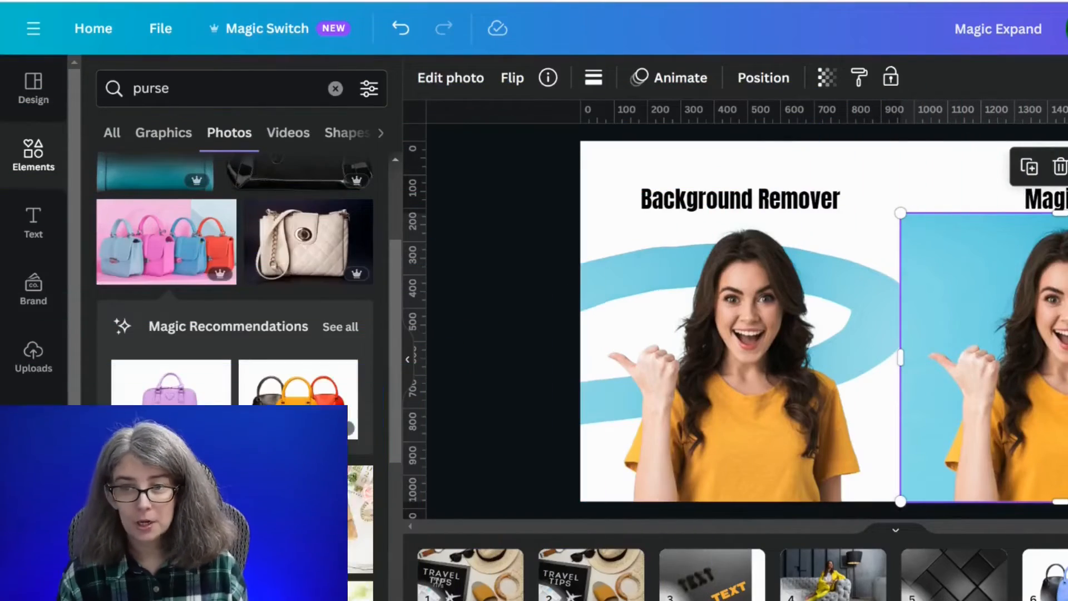
- Apply Magic Grab to the photo under the Magic Grab heading and move the grabbed woman onto the Background Remover photo
left_click(433, 92)
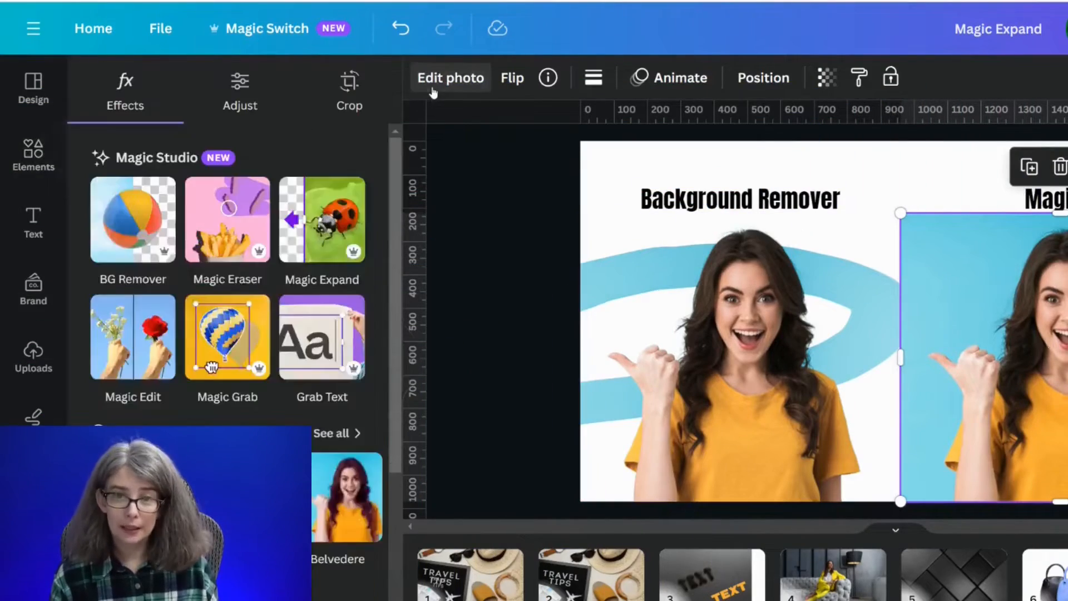
left_click(228, 371)
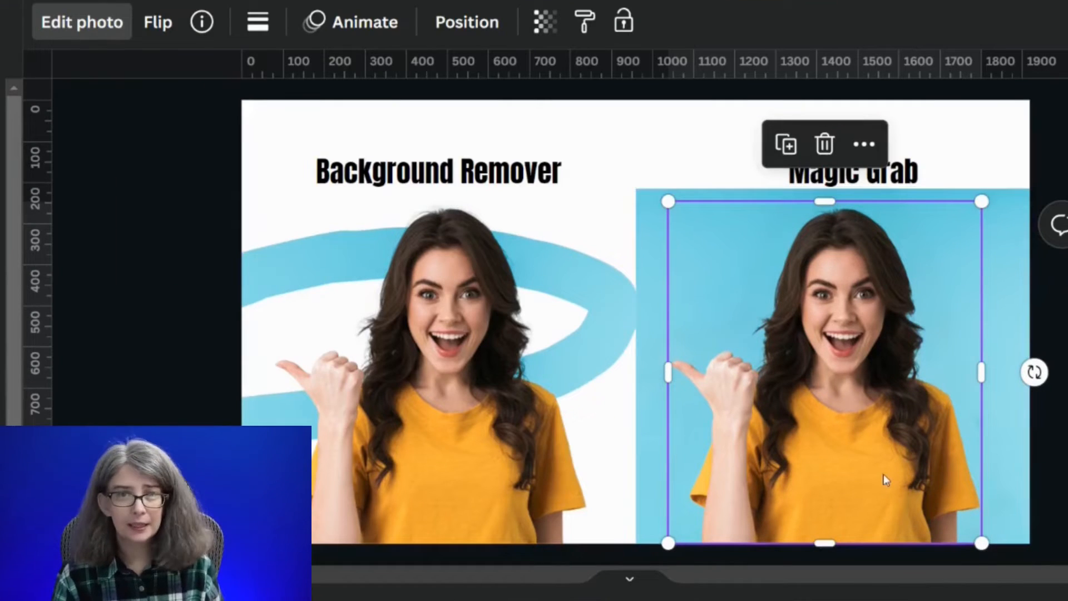
left_click_drag(890, 441, 471, 423)
left_click(827, 425)
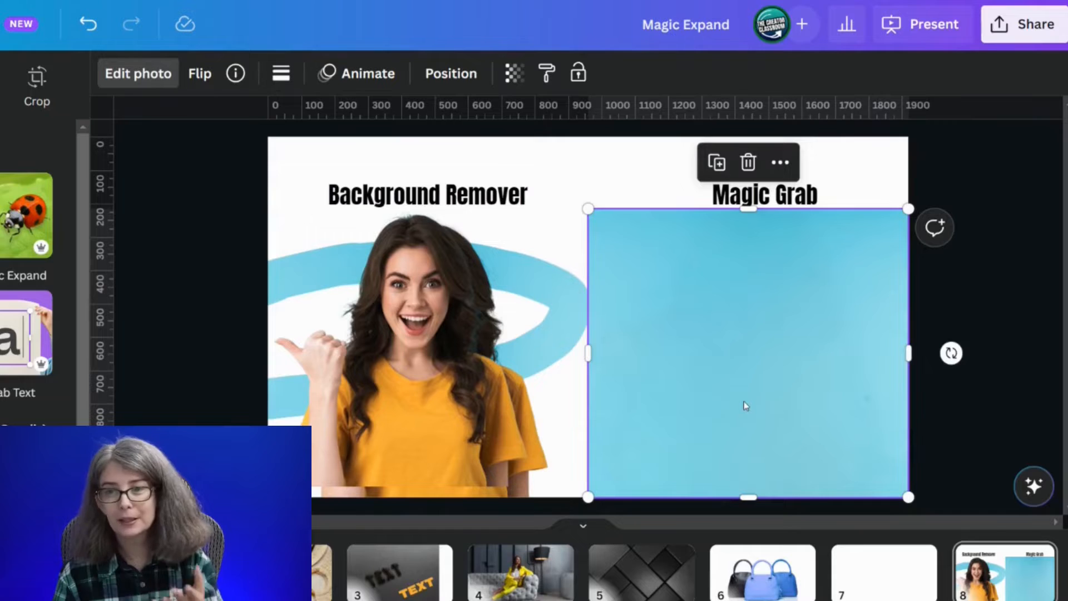
left_click_drag(475, 447, 827, 445)
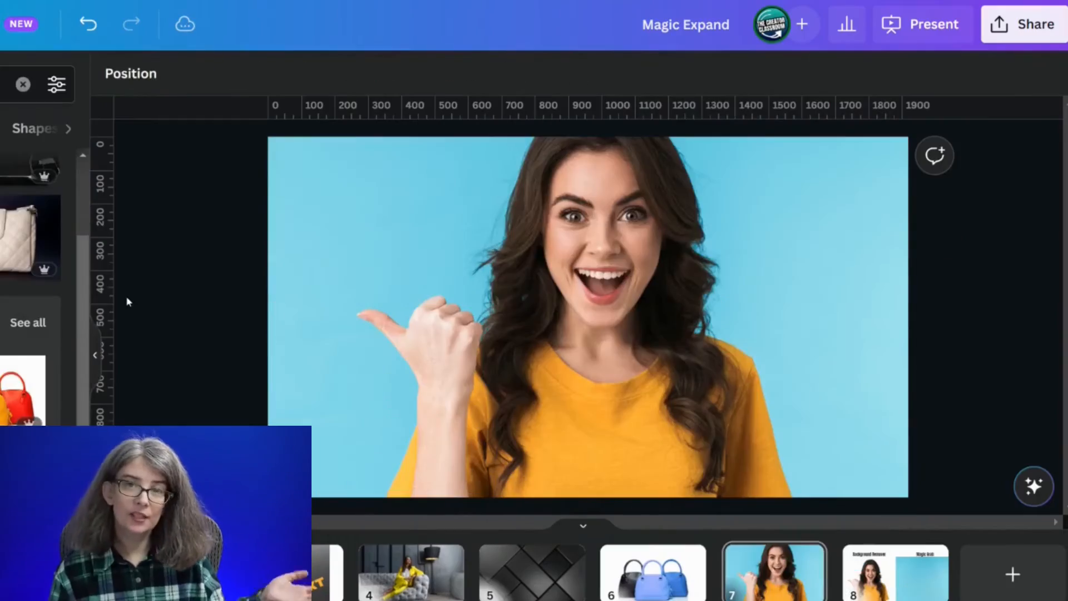
- Apply Magic Grab to the full-page photo on page 7 and move the grabbed woman toward its lower-left corner
left_click(493, 302)
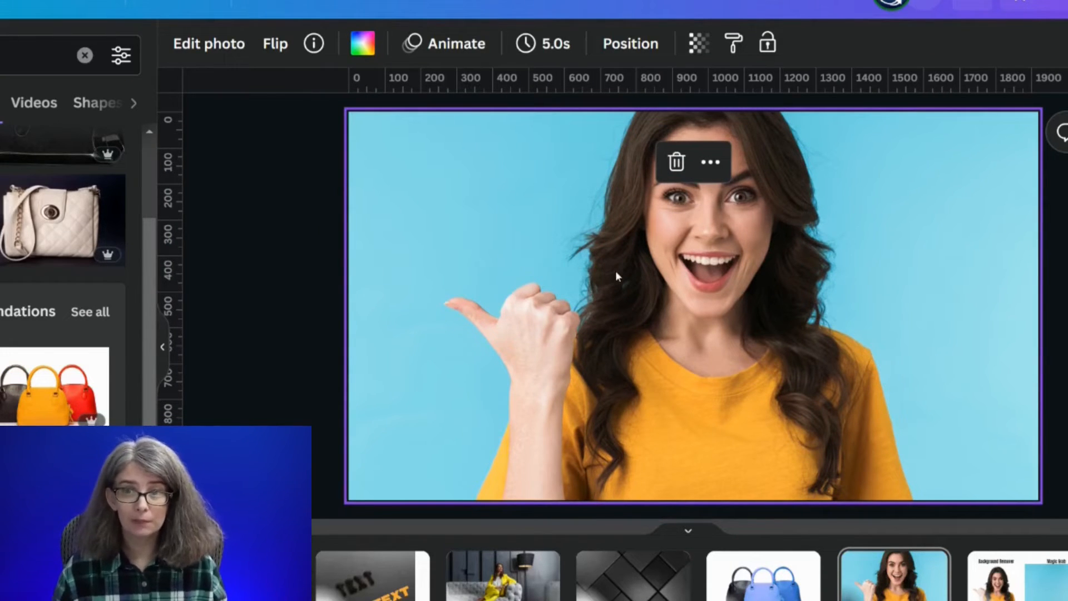
left_click(209, 45)
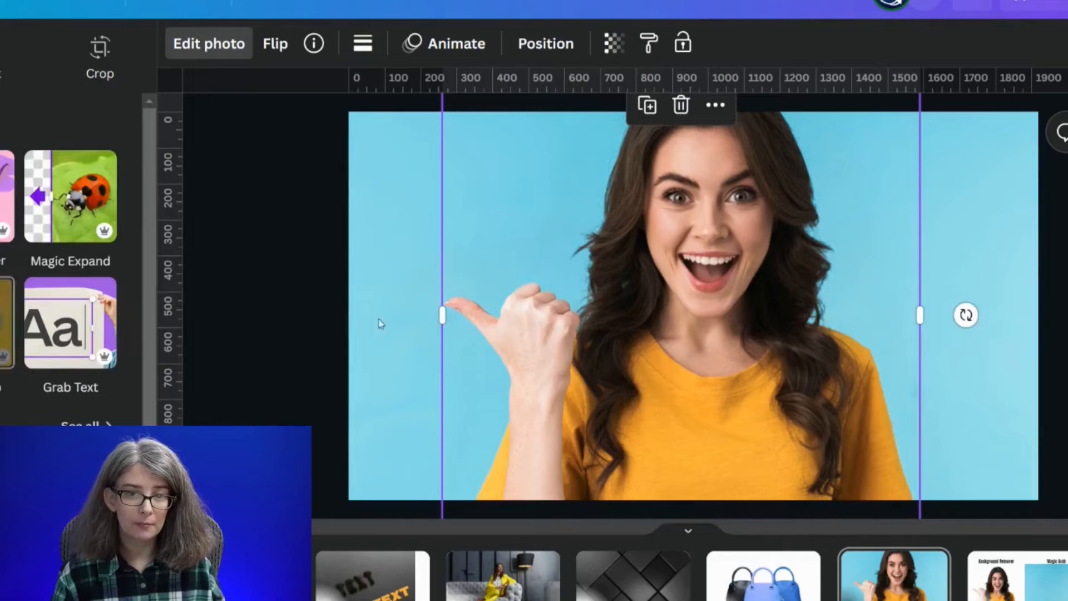
left_click_drag(726, 280, 760, 312)
left_click_drag(647, 293, 530, 372)
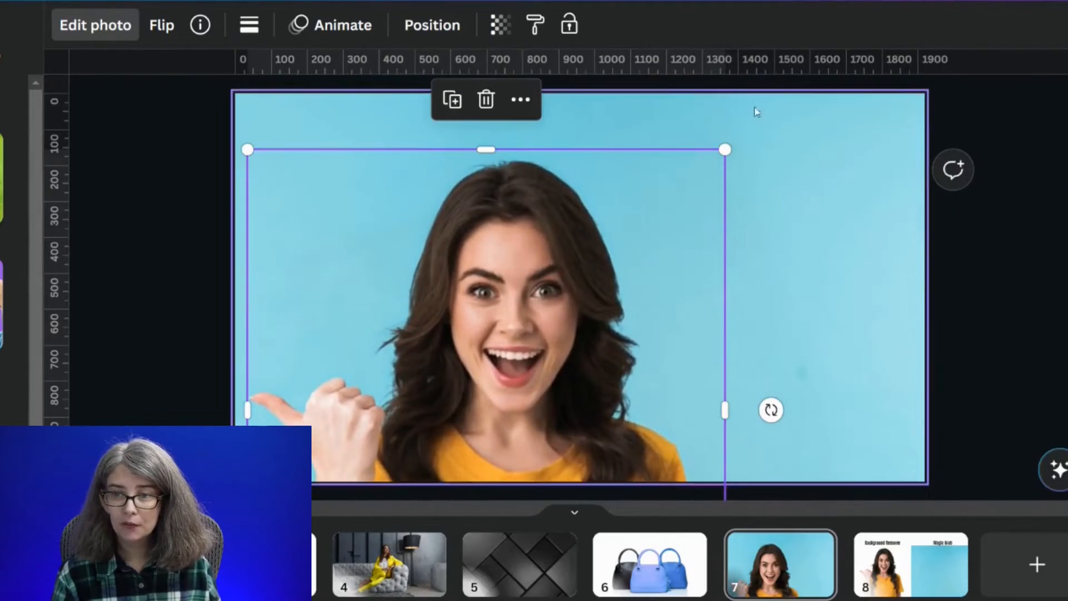
- Shrink the grabbed woman on page 7, move her to the right side of the blue background and enlarge her slightly
left_click_drag(724, 151, 560, 329)
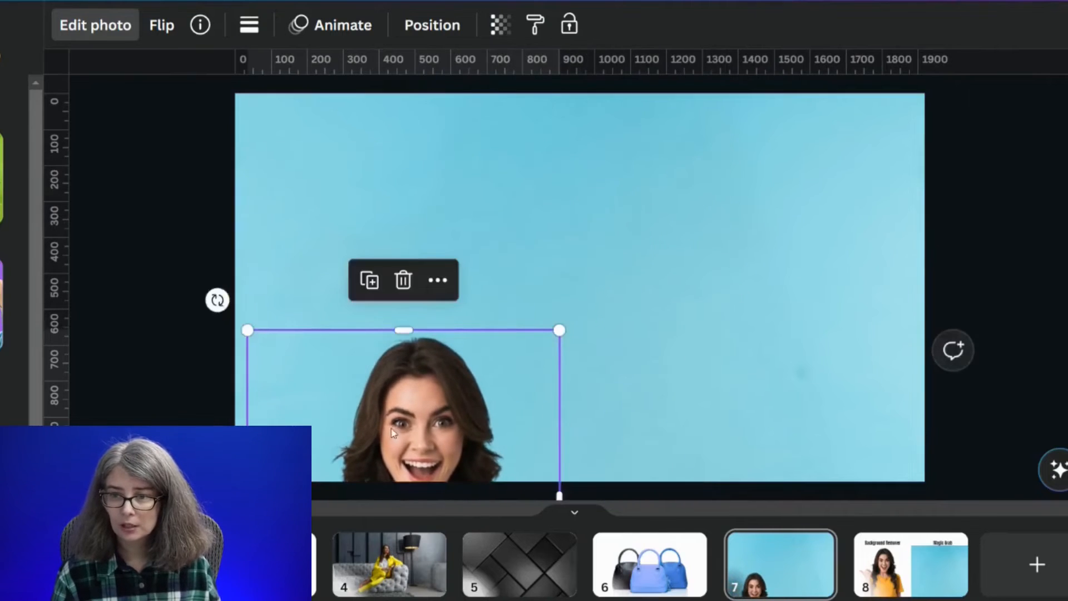
left_click_drag(393, 427, 758, 239)
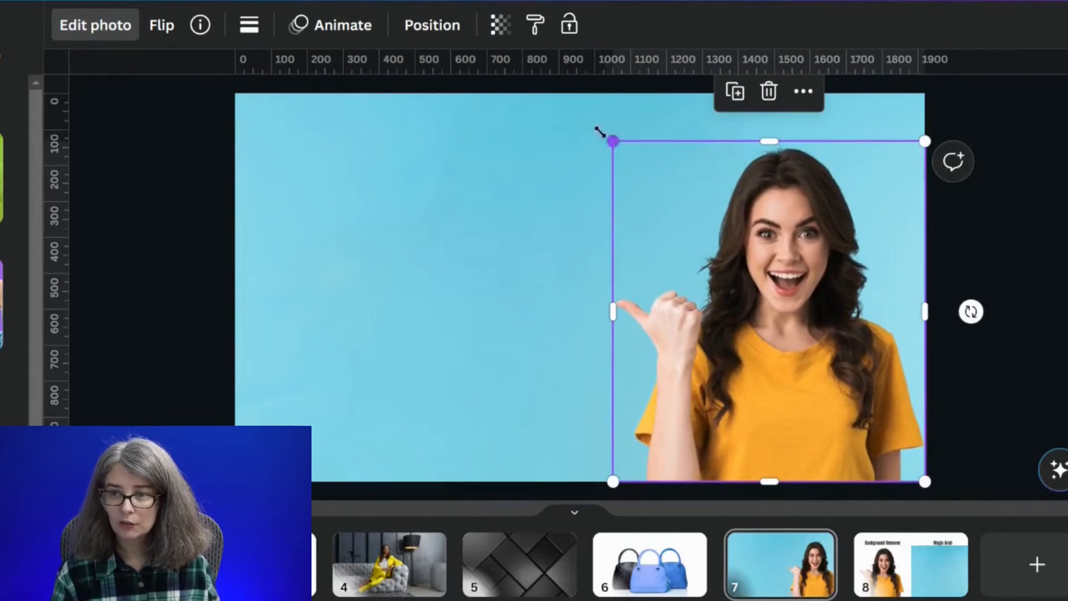
left_click_drag(600, 132, 548, 111)
left_click_drag(706, 262, 742, 262)
- Apply Magic Grab to the pink-background photo on page 7 and move the grabbed woman past the background's left edge
left_click(160, 203)
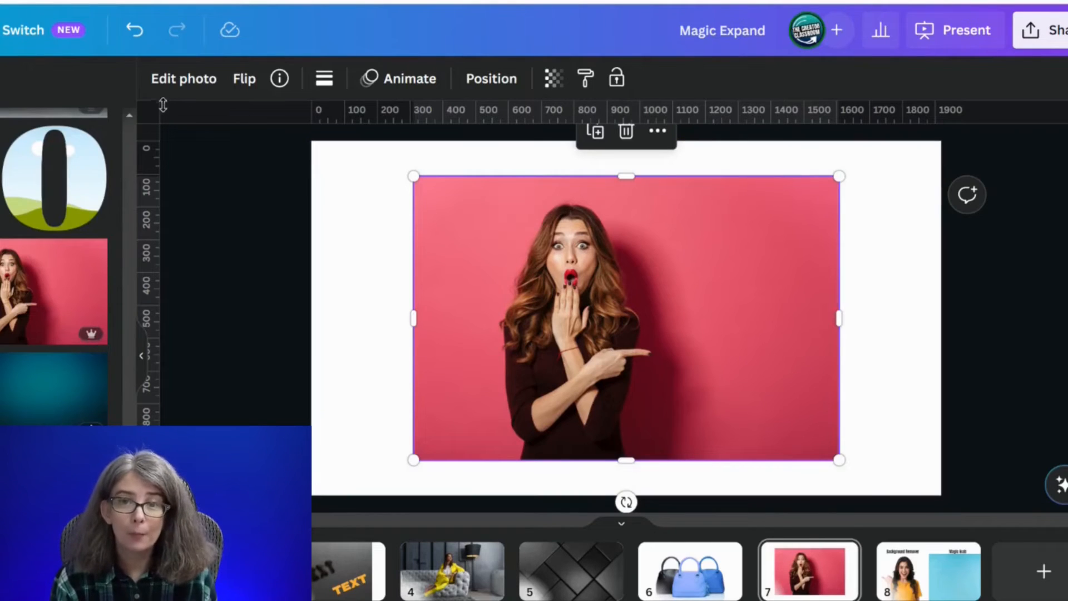
left_click(182, 92)
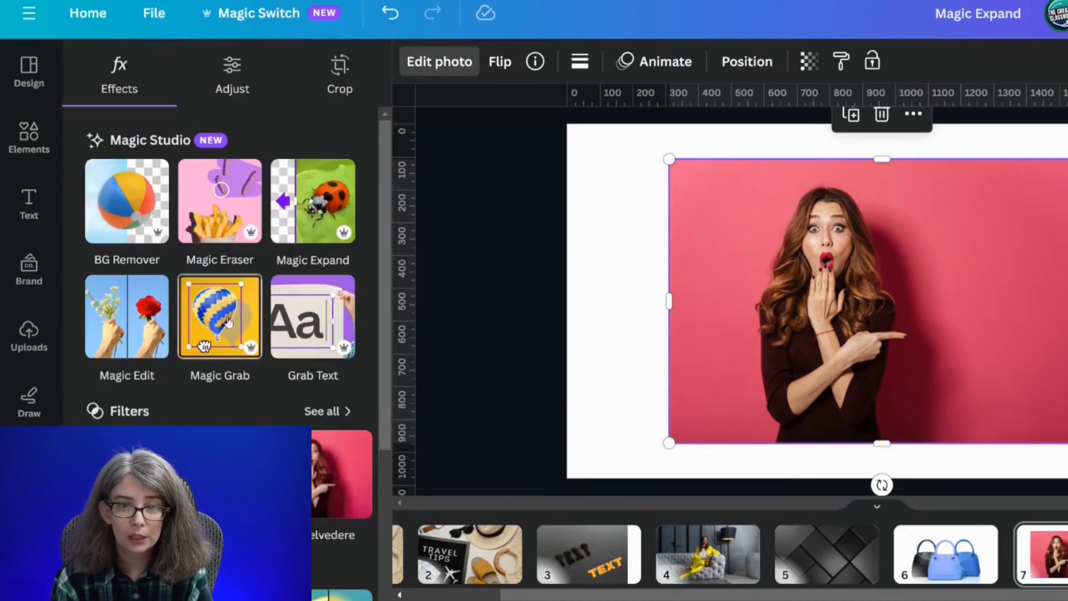
left_click(228, 321)
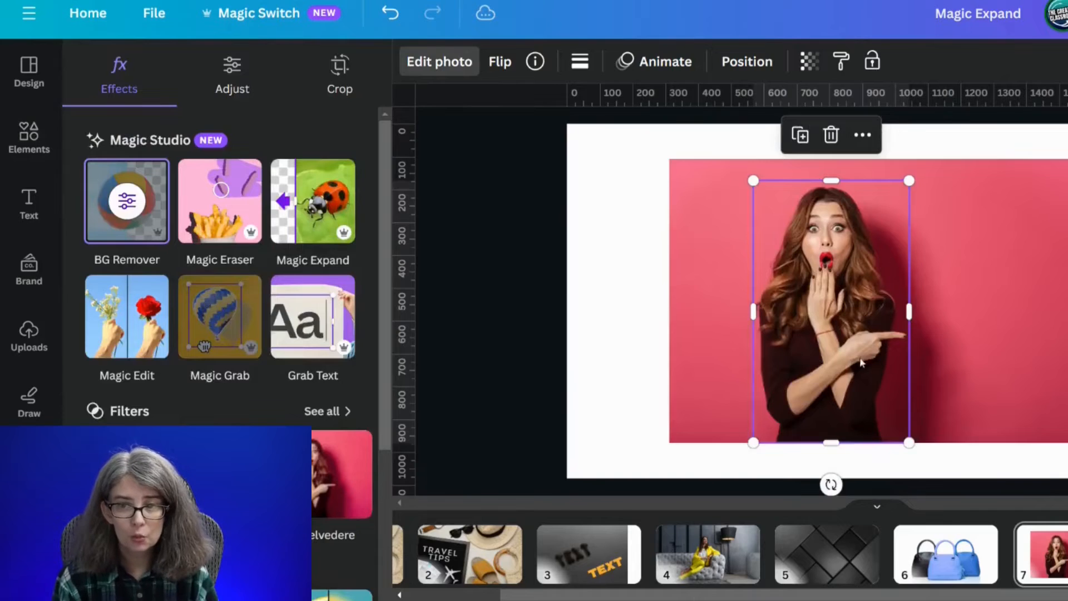
left_click_drag(861, 363, 665, 373)
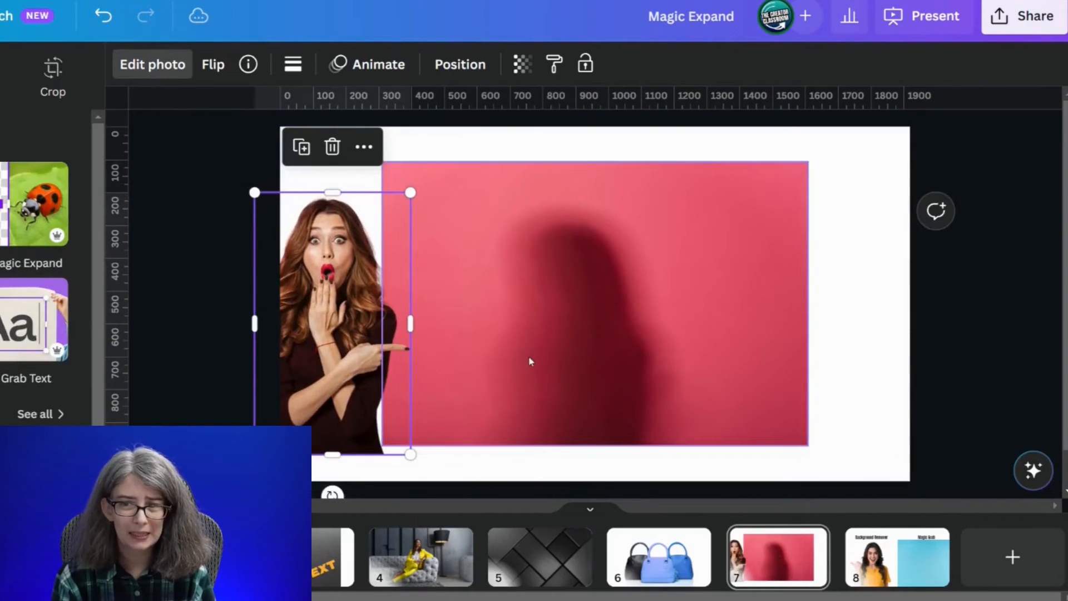
left_click(600, 382)
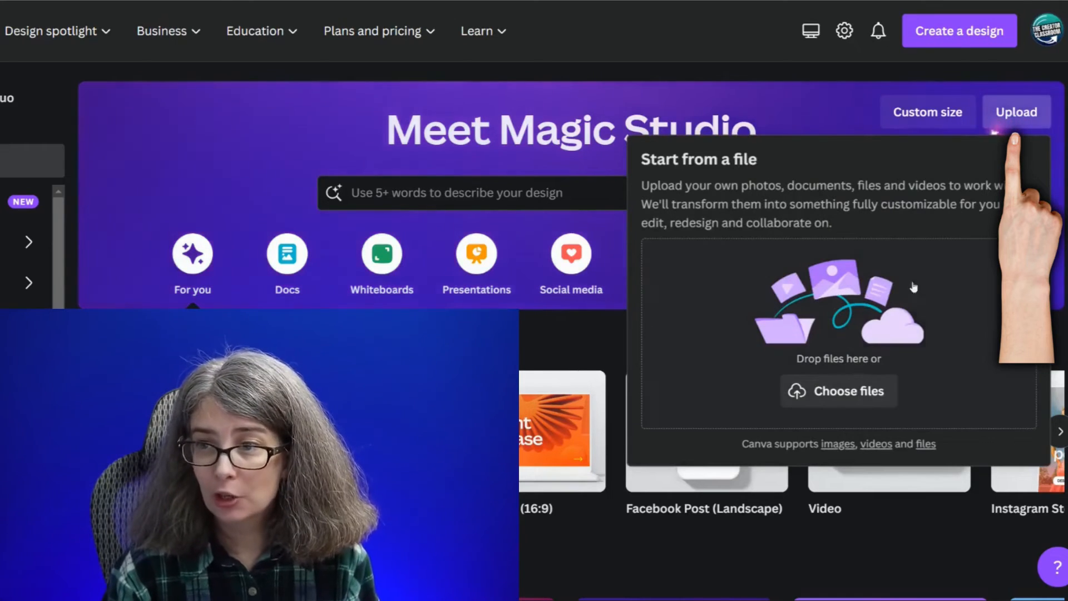
- Upload the "A (Instagram Post)" image from the home page and open it for editing as a design
left_click(845, 390)
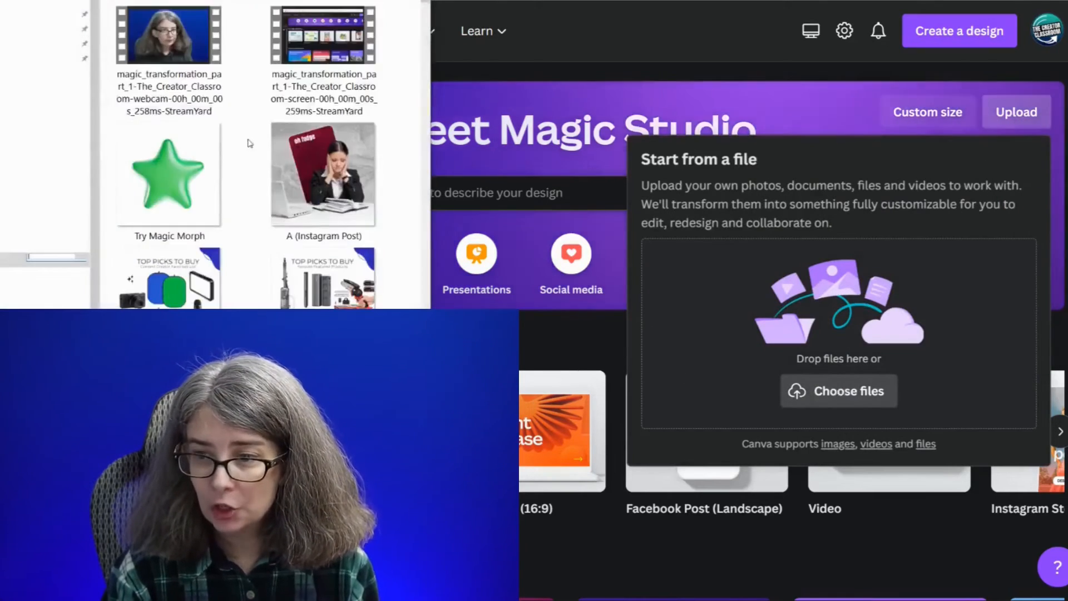
double_click(290, 159)
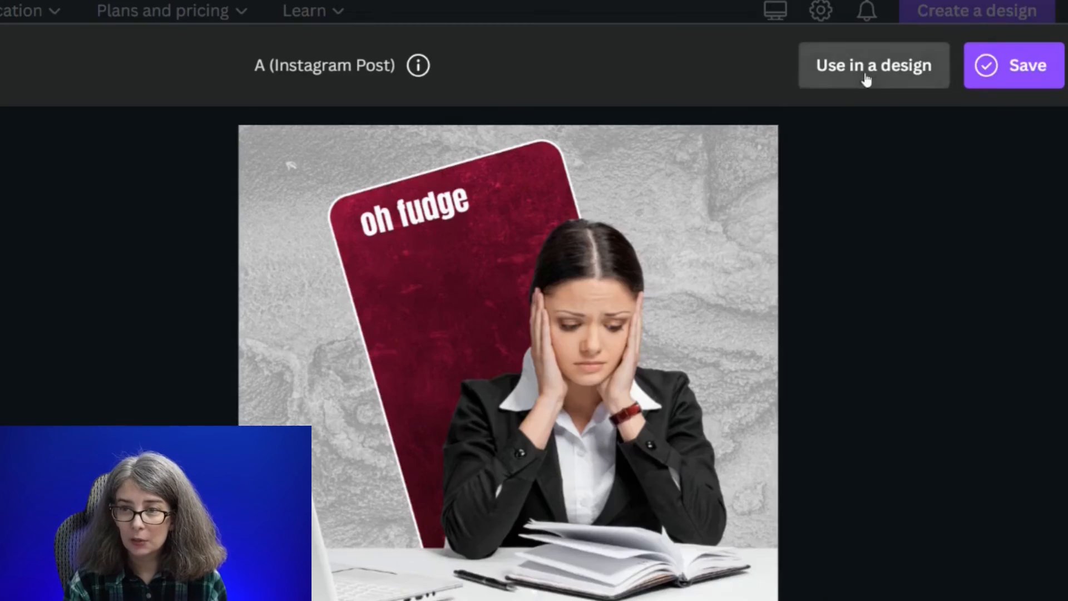
left_click(863, 74)
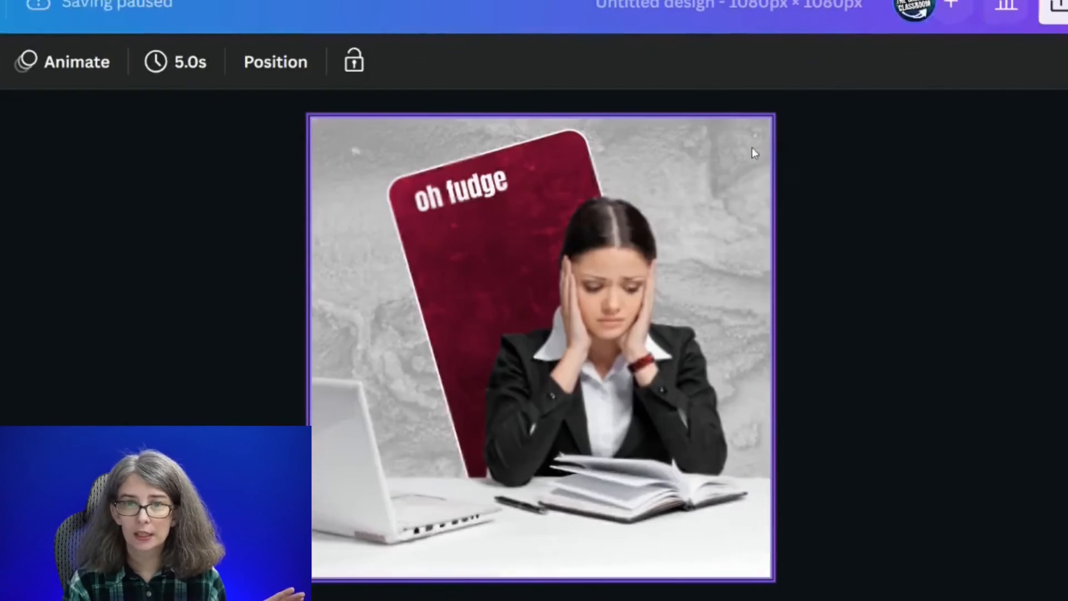
left_click(147, 280)
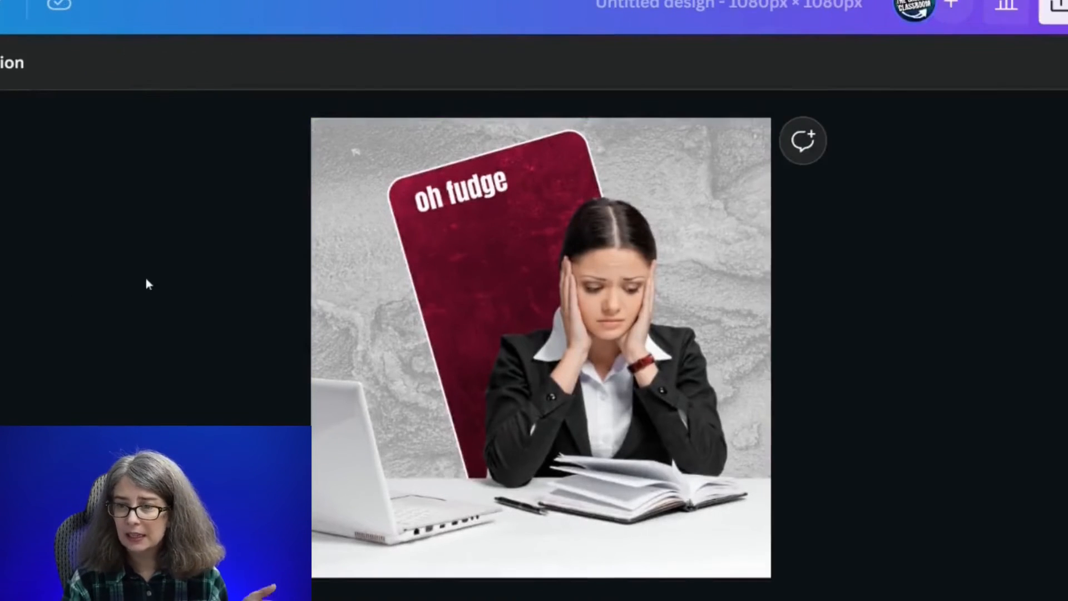
left_click(477, 245)
mouse_move(465, 235)
left_mouse_down()
mouse_move(664, 386)
mouse_move(455, 250)
left_mouse_up()
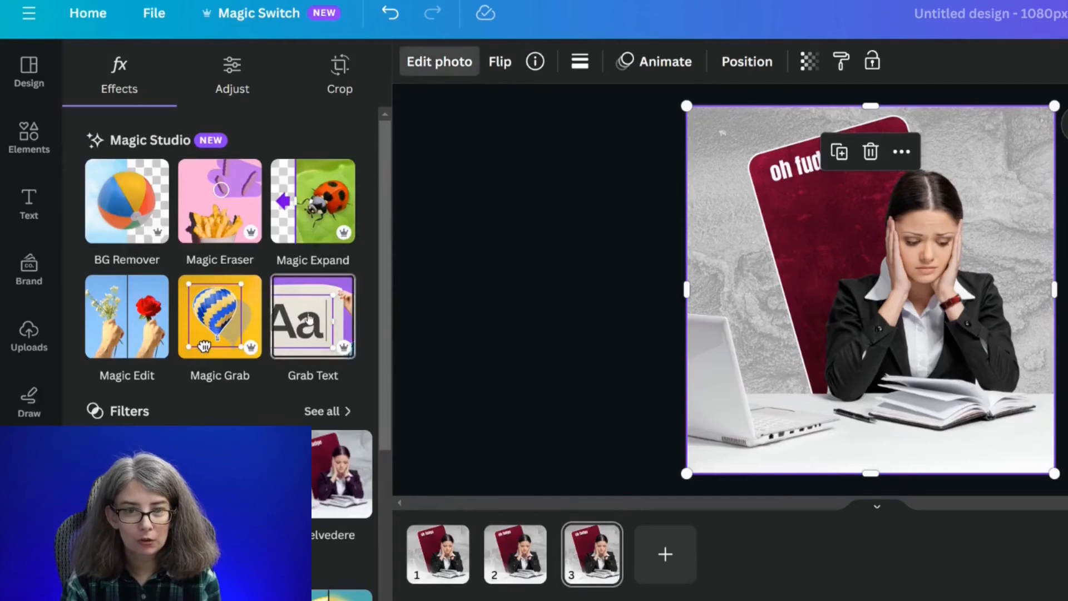
- Grab the text from the image on page 3 and retype the "oh fudge" wording, entering "oh"
left_click(310, 319)
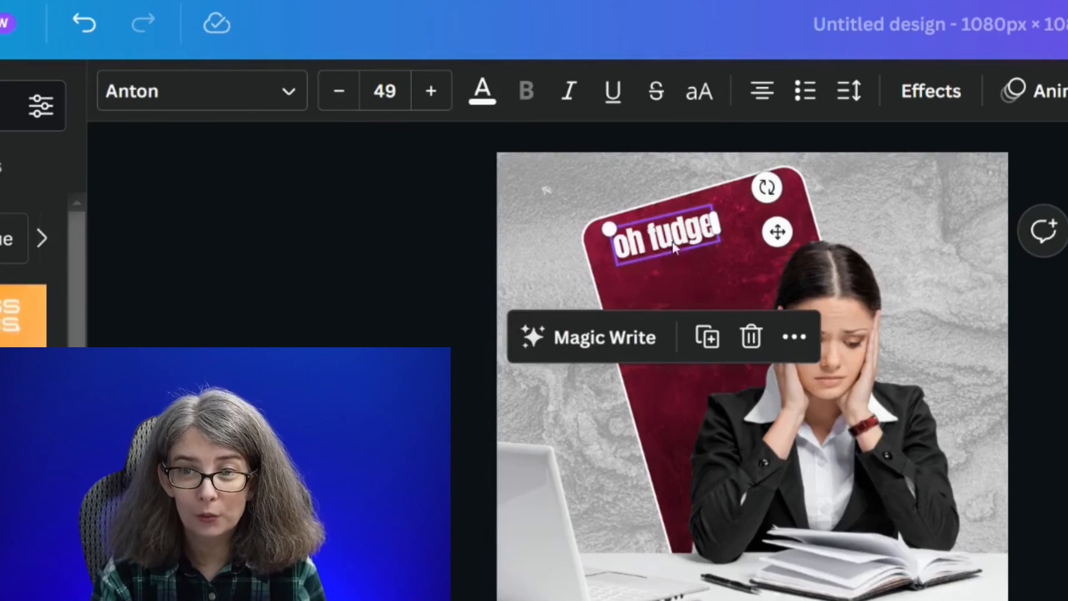
double_click(646, 245)
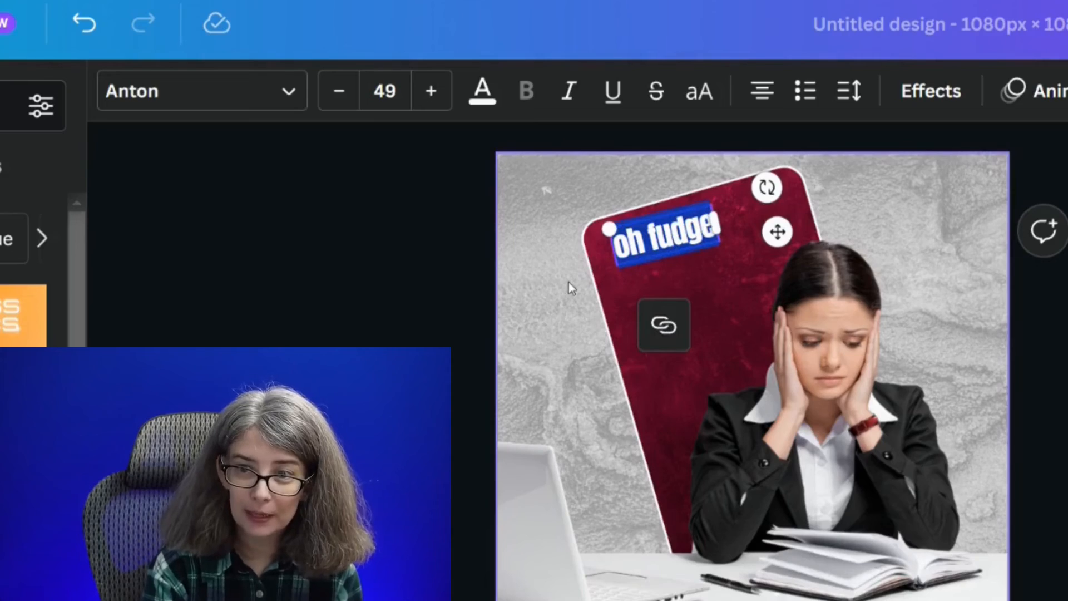
type("oh")
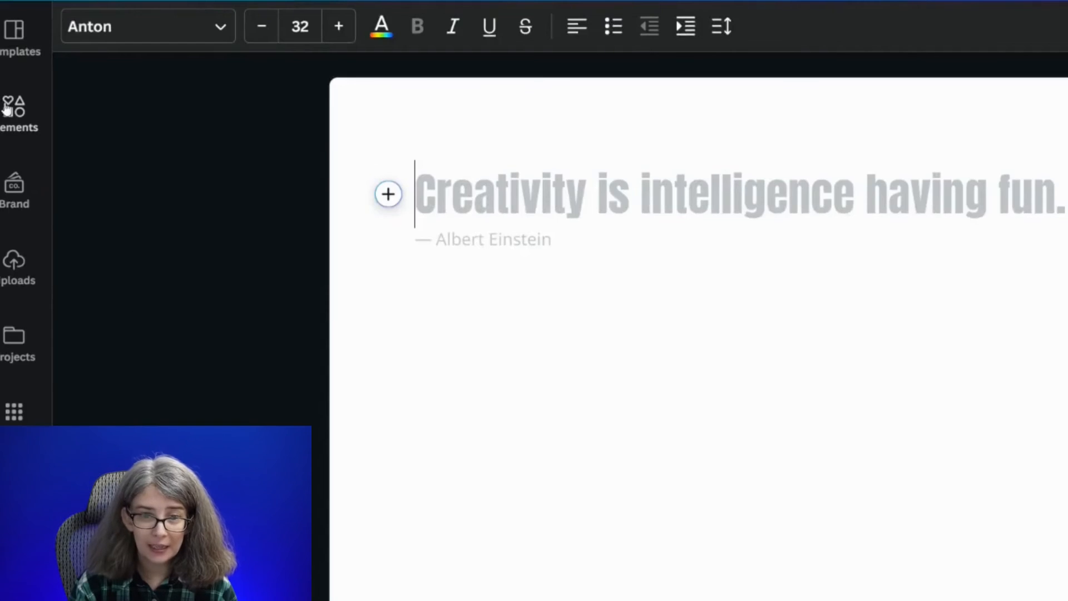
- Insert the recently used photo of the woman in dark clothing on pink into the blank document and open its photo editing options
left_click(7, 109)
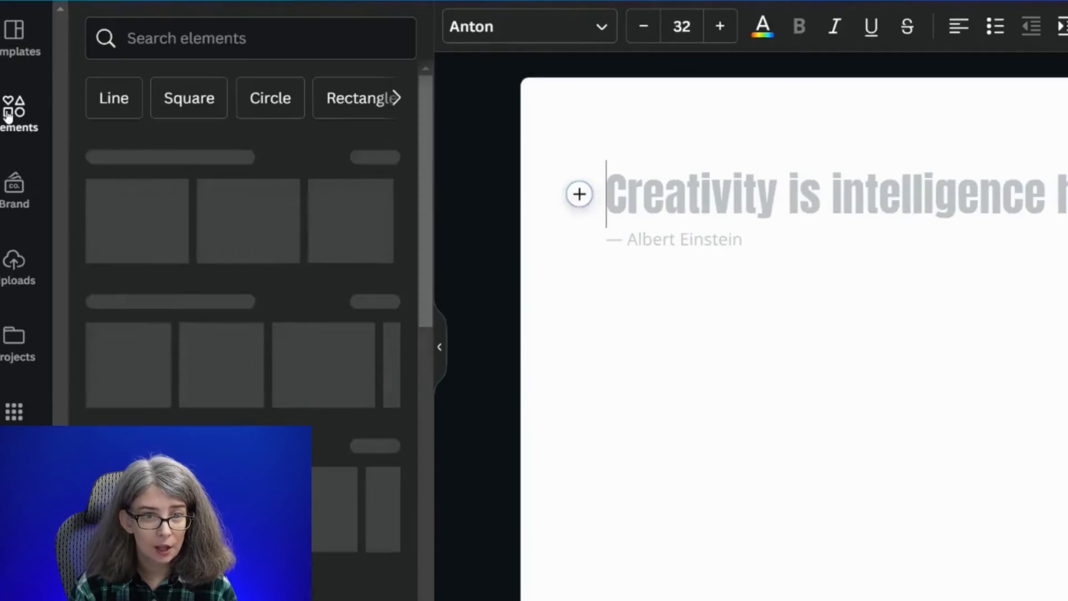
left_click(164, 221)
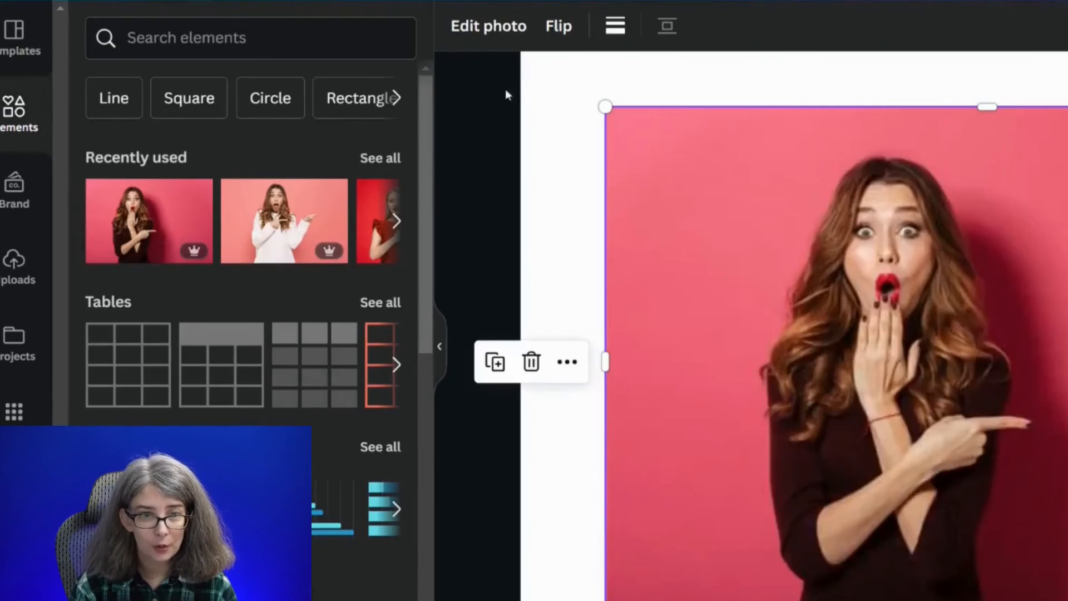
left_click(518, 32)
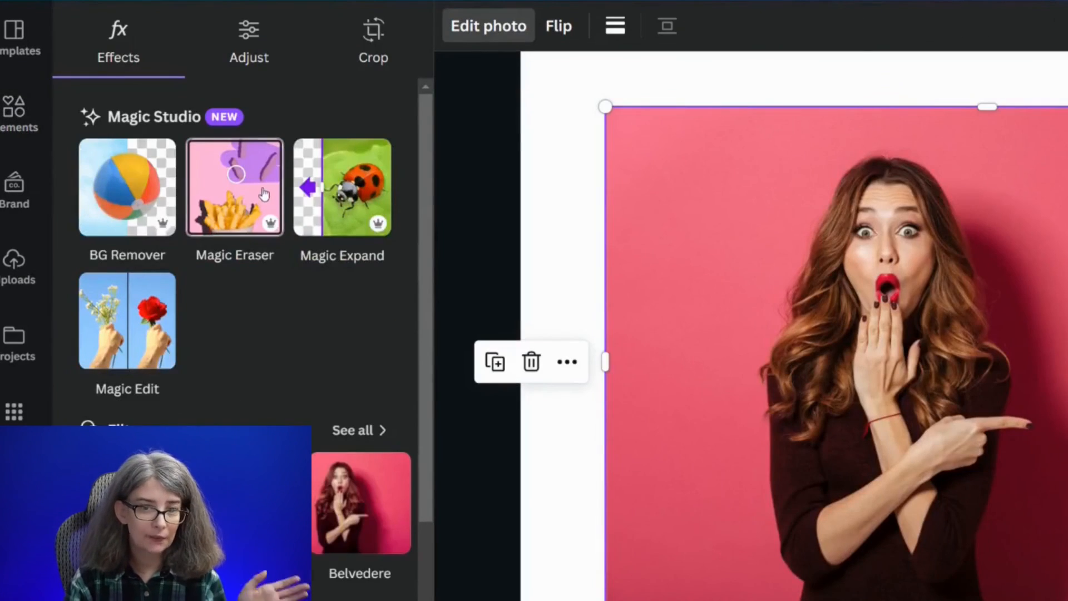